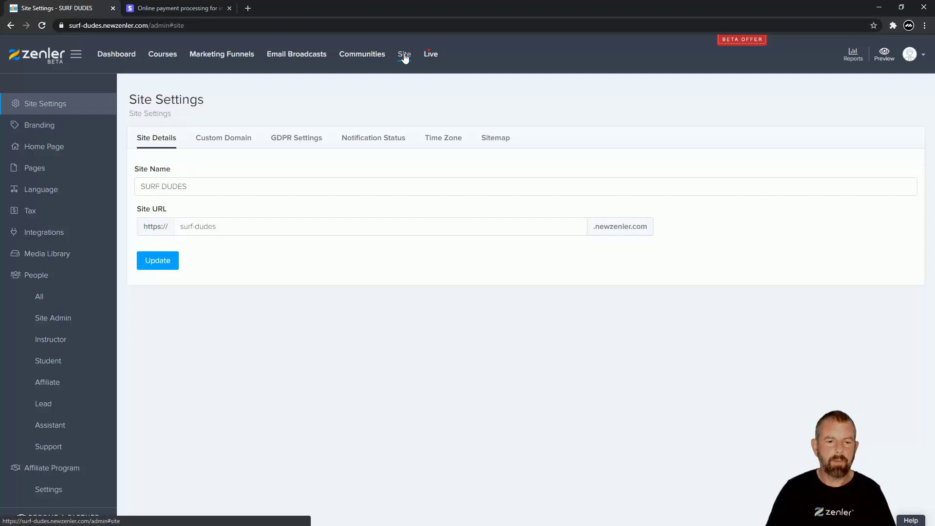
Open the site's Integrations page from the Site admin sidebar
scroll(53, 273, "down", 2)
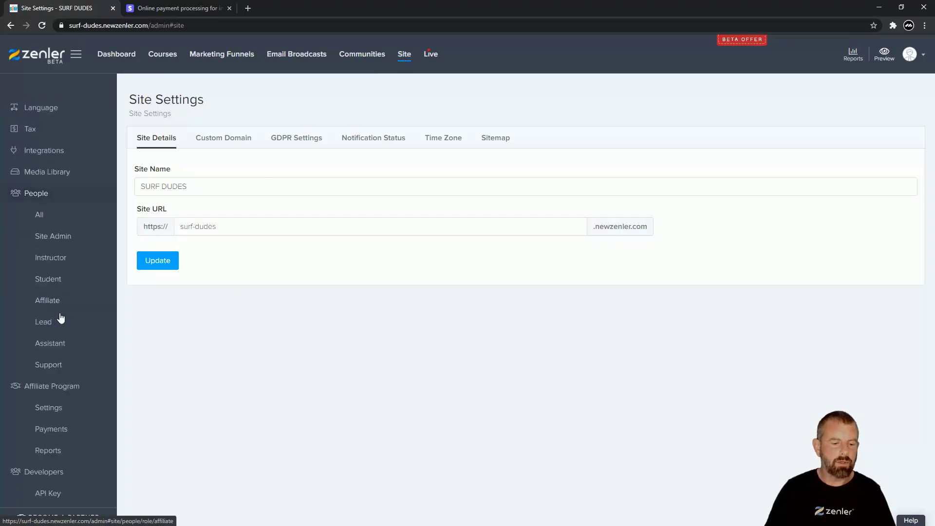
left_click(47, 155)
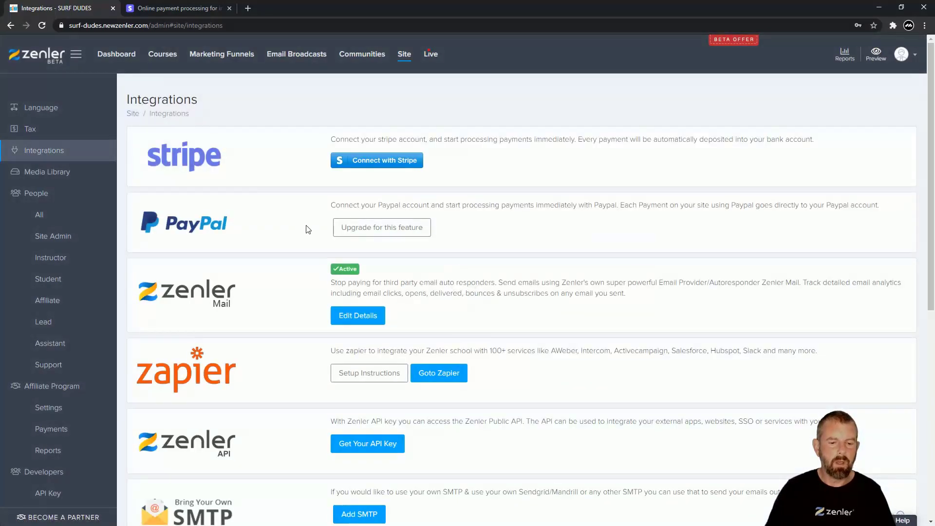
scroll(303, 229, "down", 4)
scroll(303, 230, "up", 4)
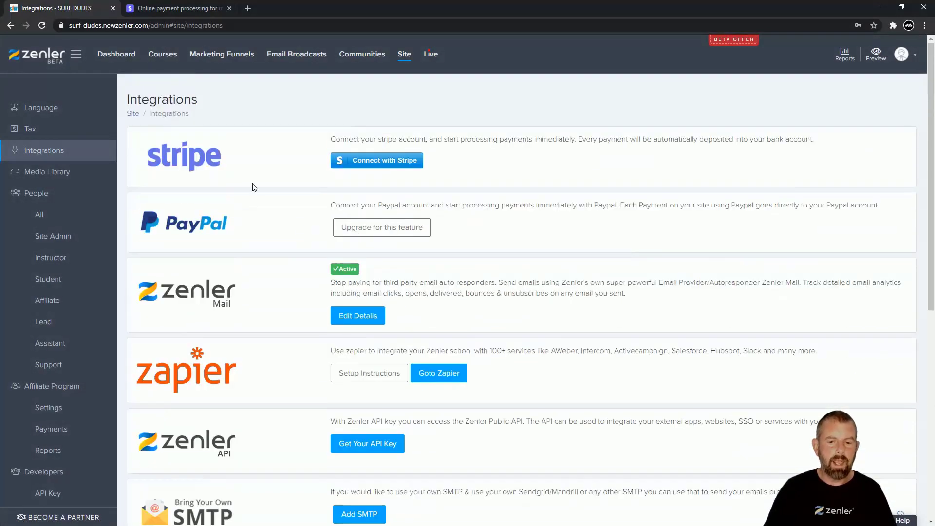
Start Connect with Stripe and enter surf-dudes.newzenler.com as the business website
left_click(375, 166)
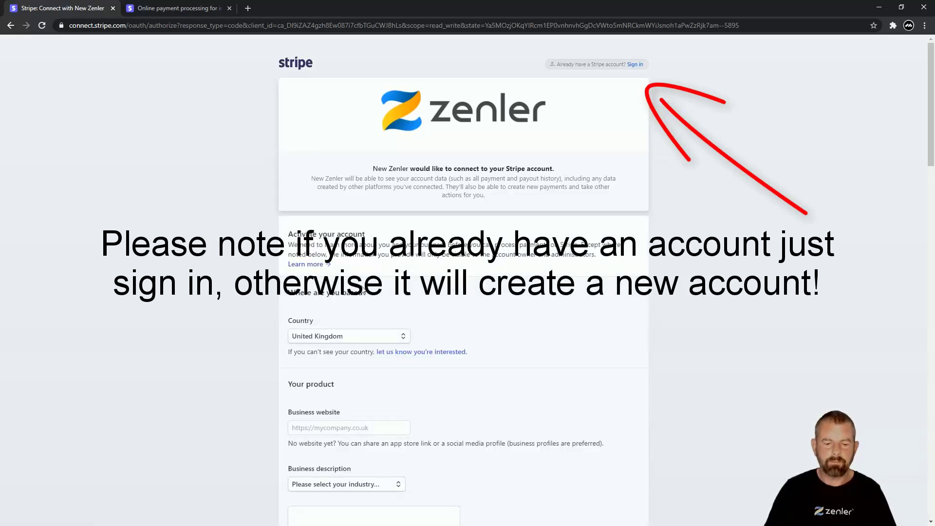
scroll(456, 303, "down", 1)
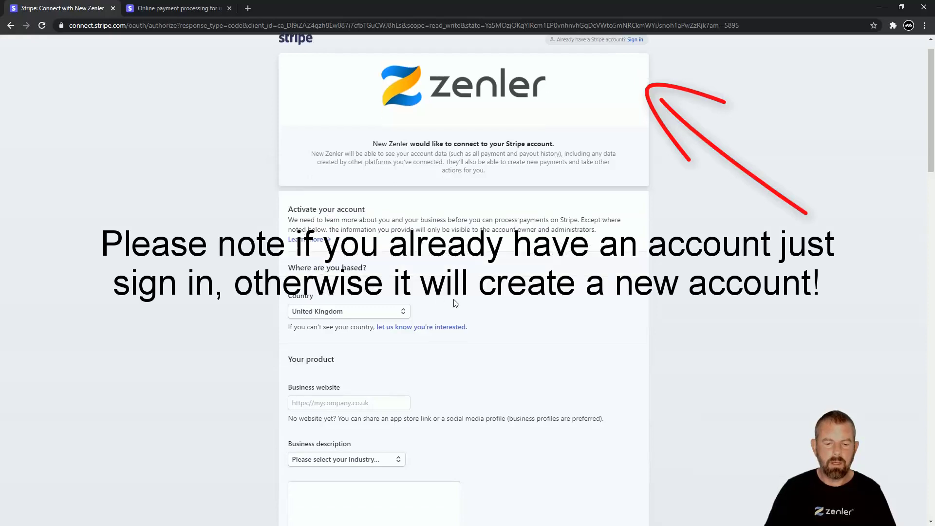
scroll(456, 303, "down", 1)
scroll(451, 322, "up", 2)
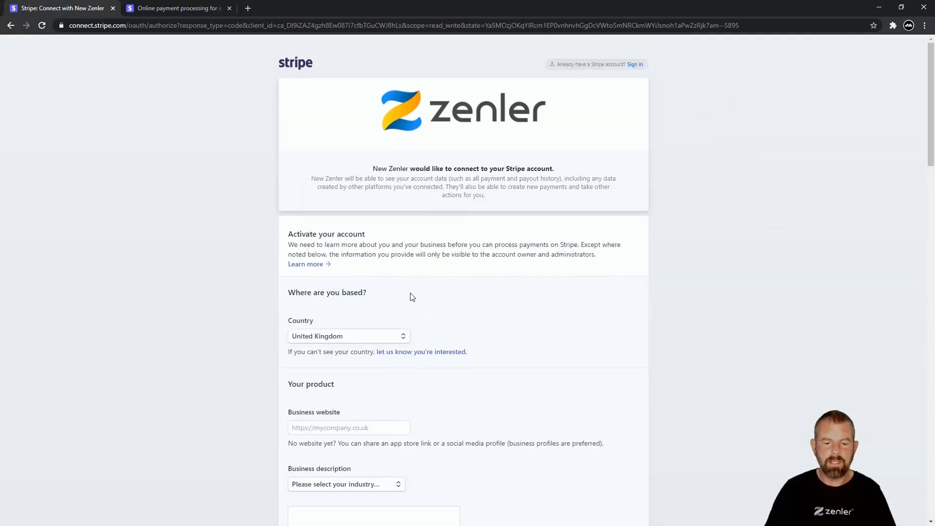
scroll(440, 306, "down", 2)
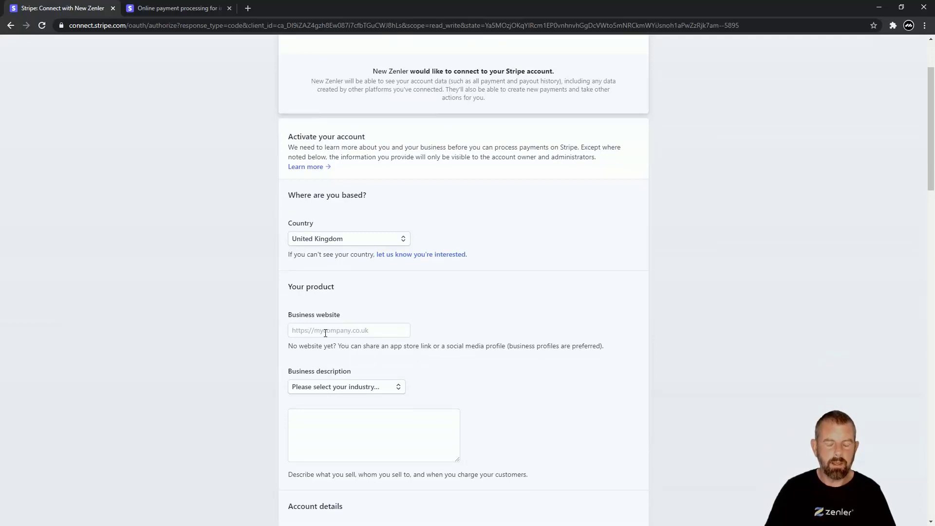
left_click(326, 331)
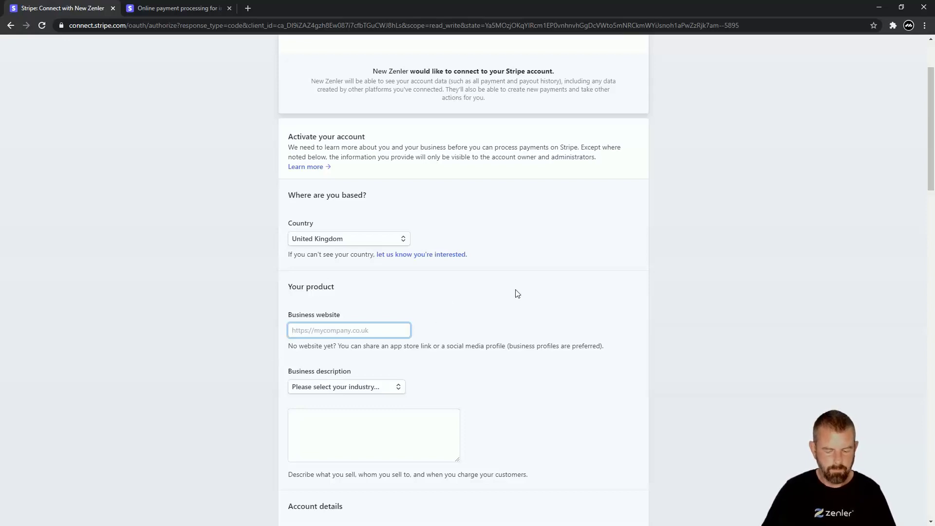
type("surf")
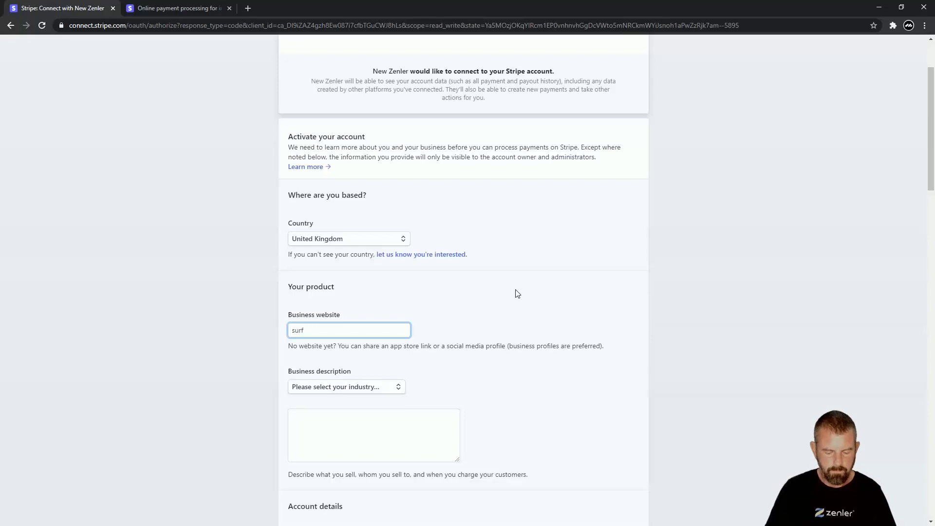
type("-dudes")
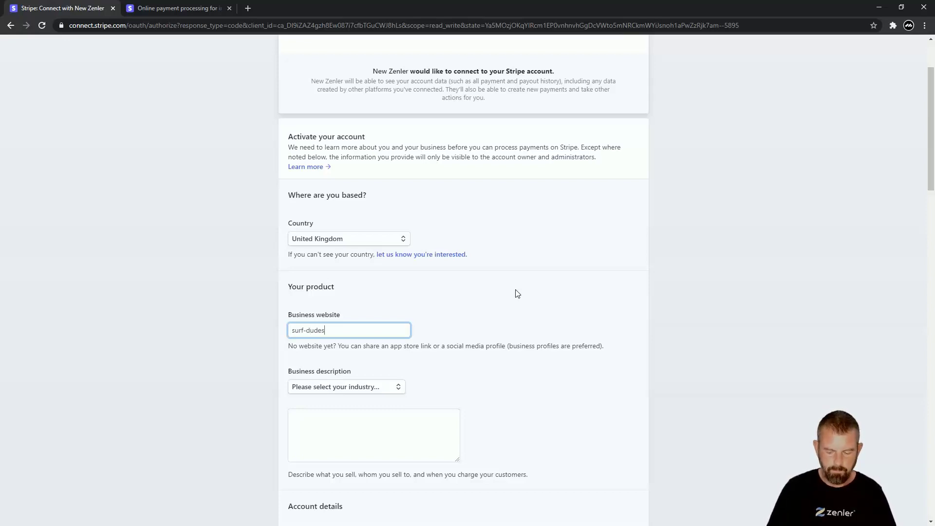
type(".ne")
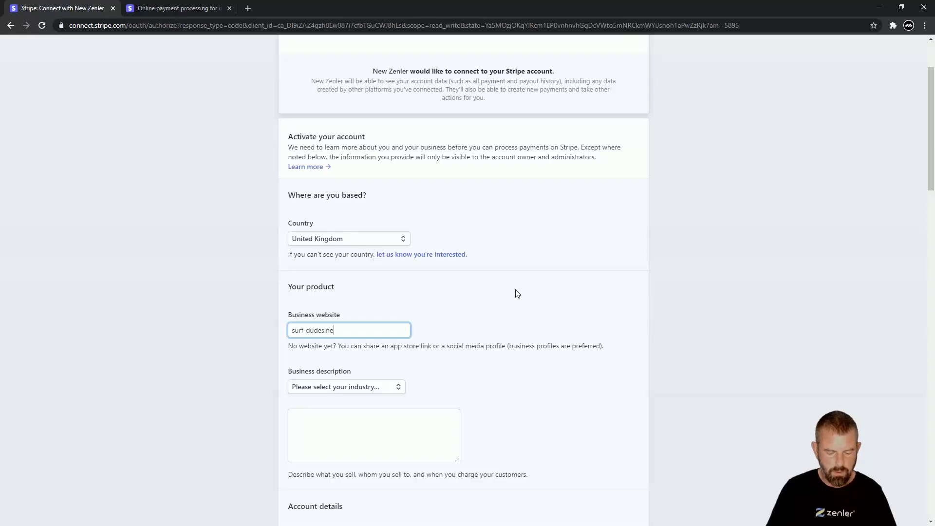
type("wzenler")
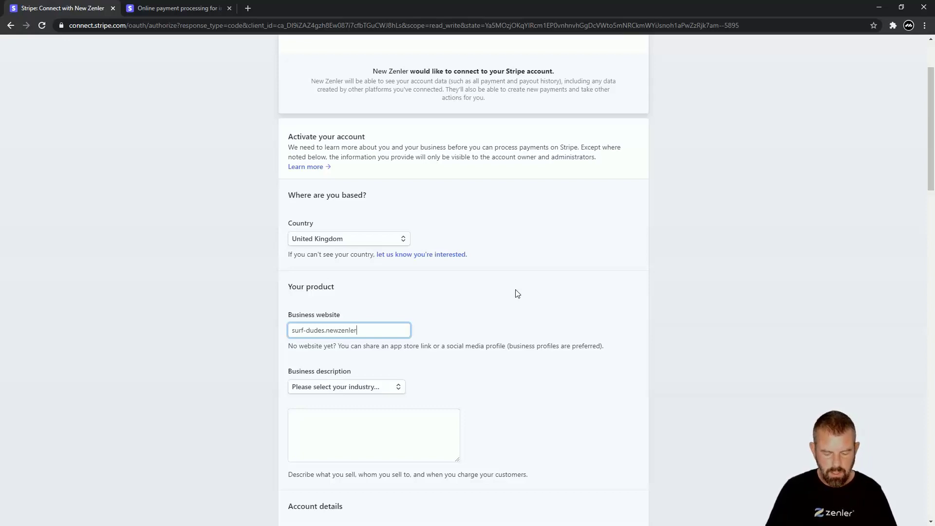
type(".com")
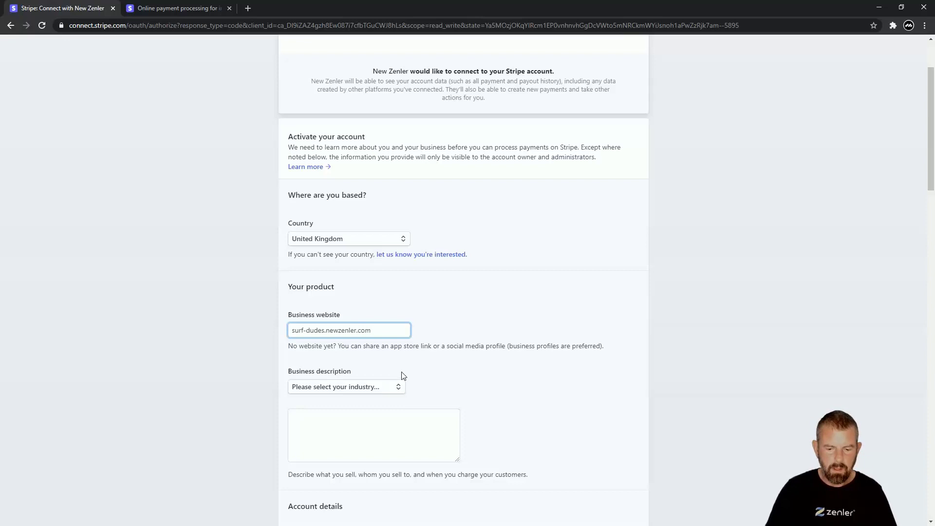
Set the industry to Other educational services under the Education category
left_click(396, 388)
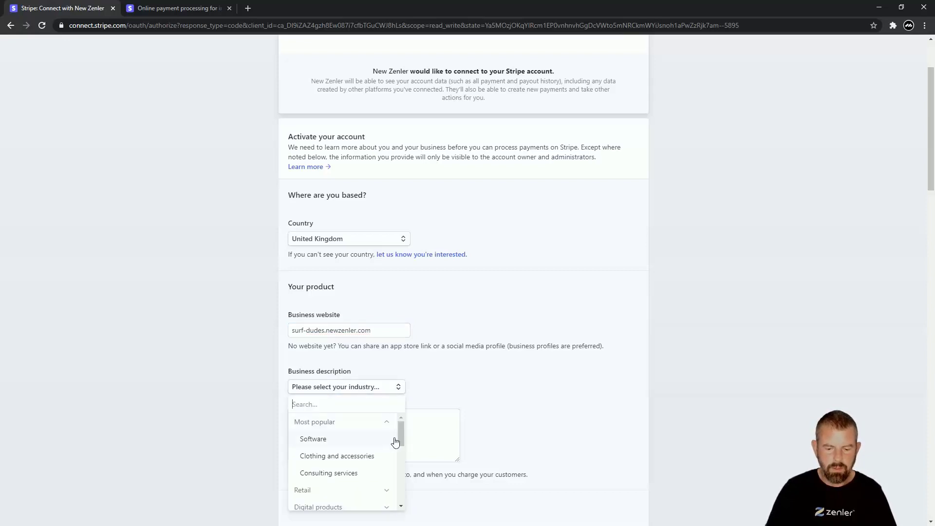
left_click_drag(399, 434, 398, 479)
left_click(309, 476)
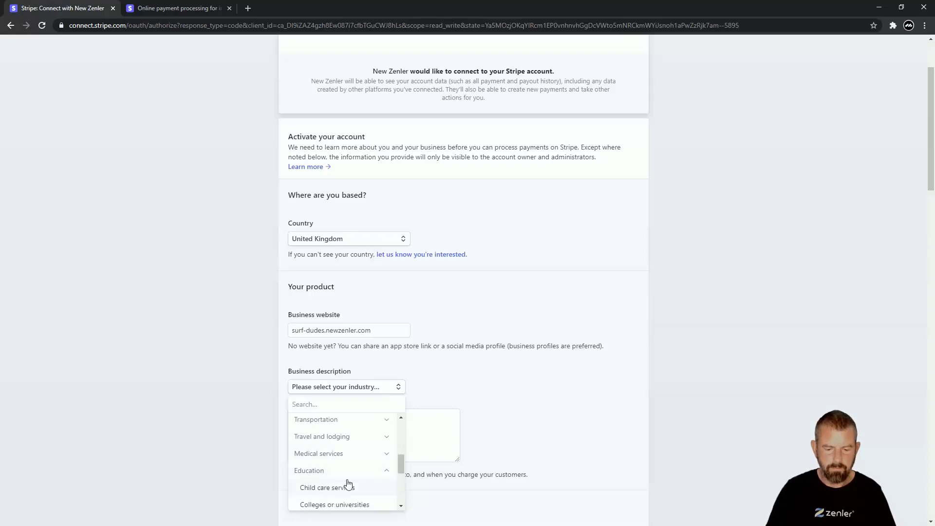
scroll(345, 482, "down", 1)
scroll(344, 482, "down", 2)
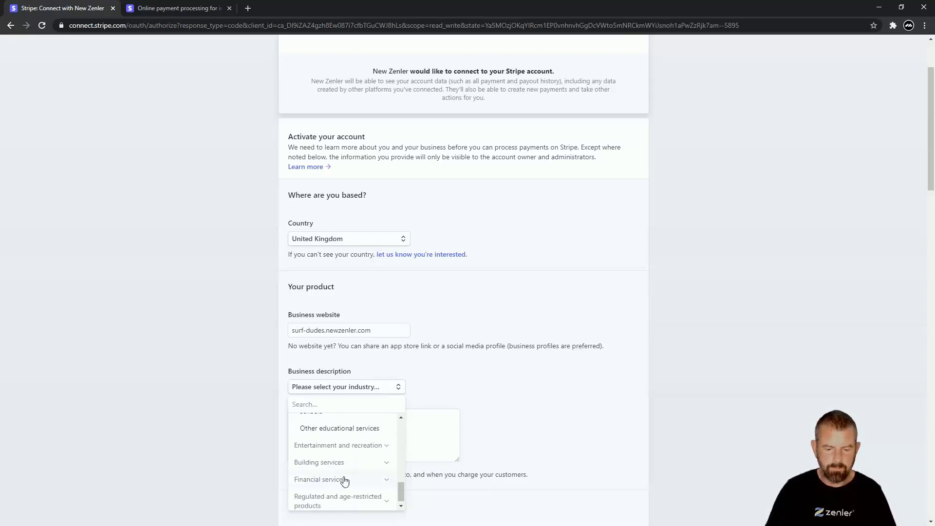
left_click(357, 429)
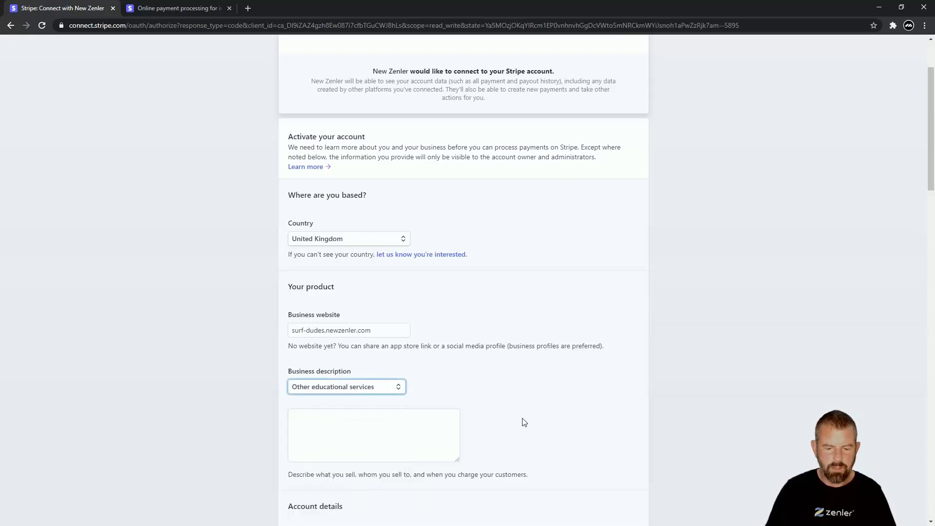
Describe the product as 'Courses on teaching the rt of surfing', correcting the capital O
left_click(317, 418)
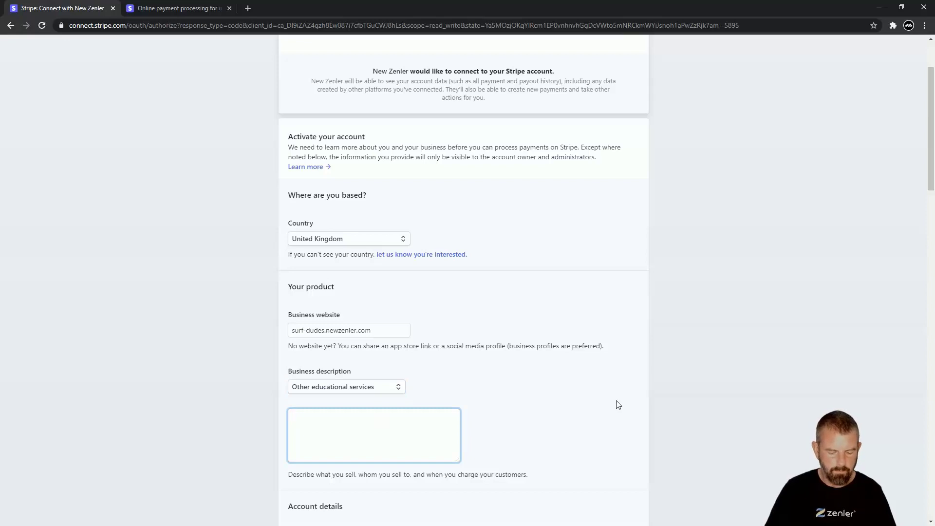
type("Courses on tea")
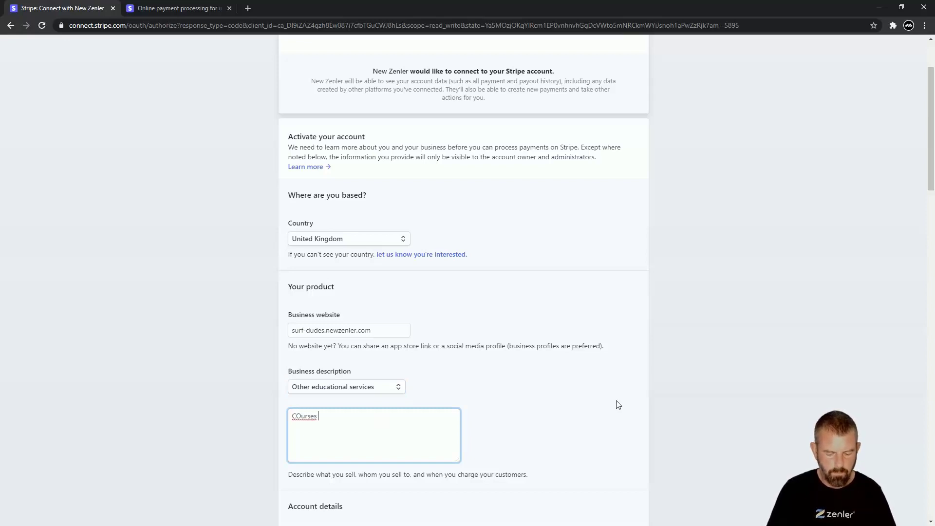
type("ch")
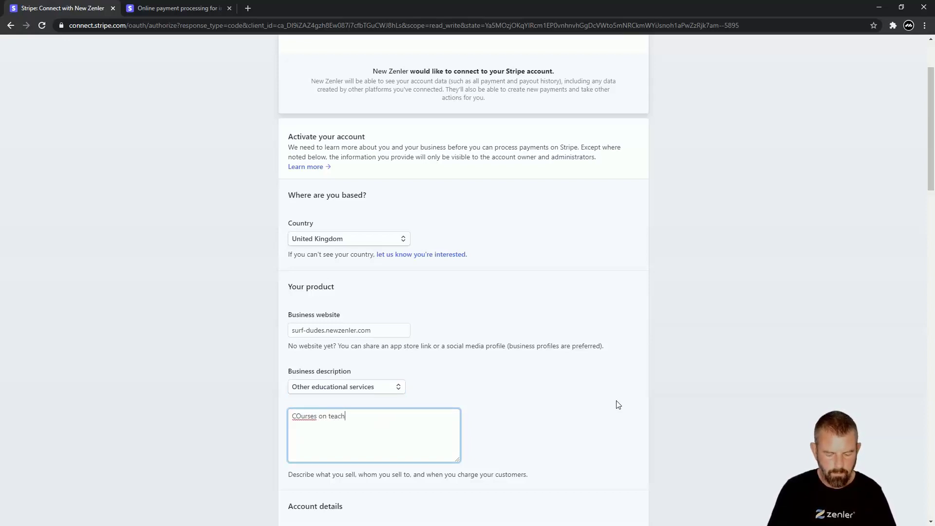
type("ing the r")
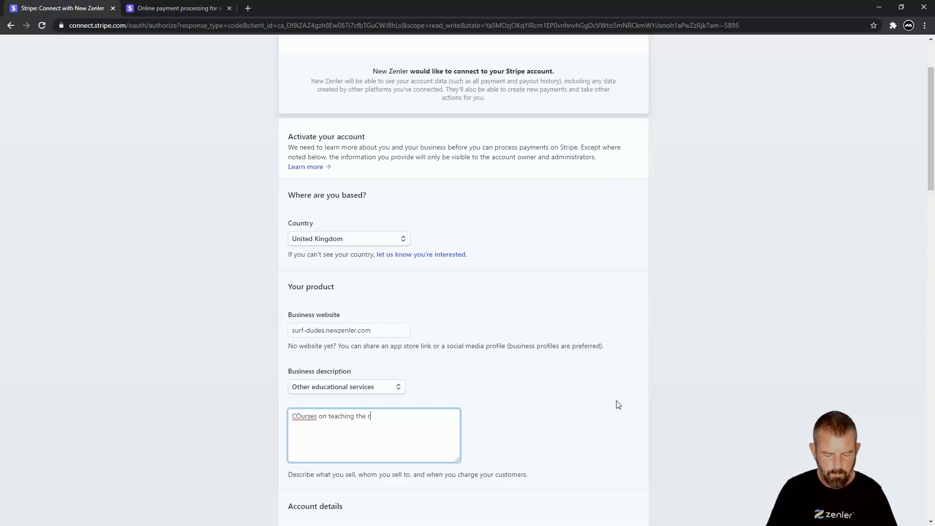
type("t of surfi")
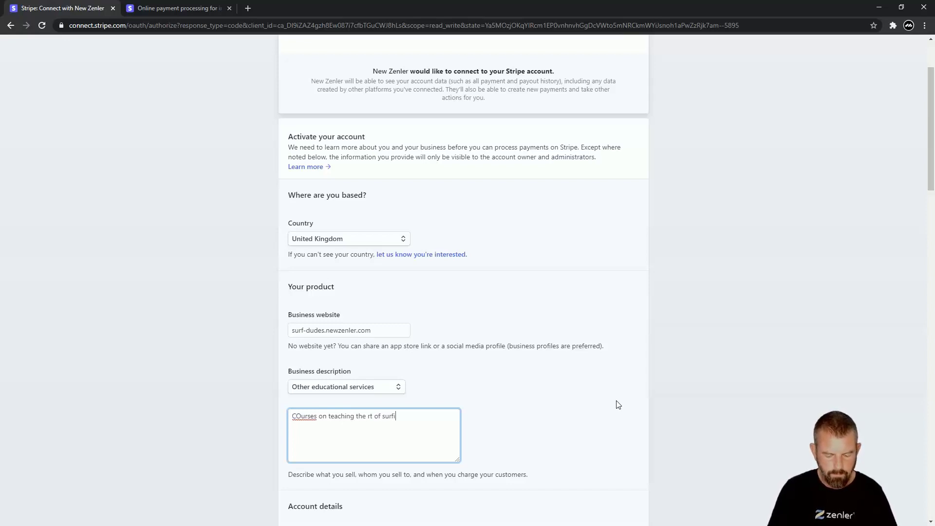
type("ng")
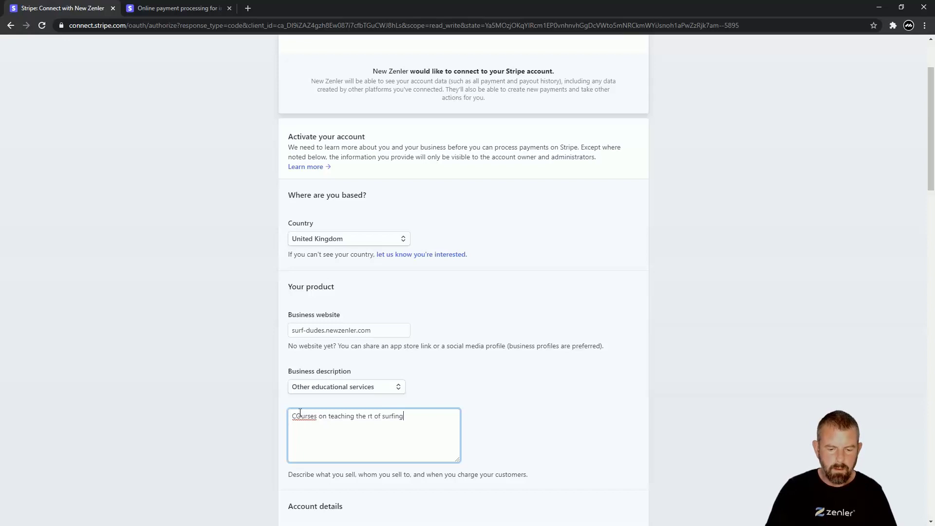
left_click_drag(301, 415, 296, 415)
type("o")
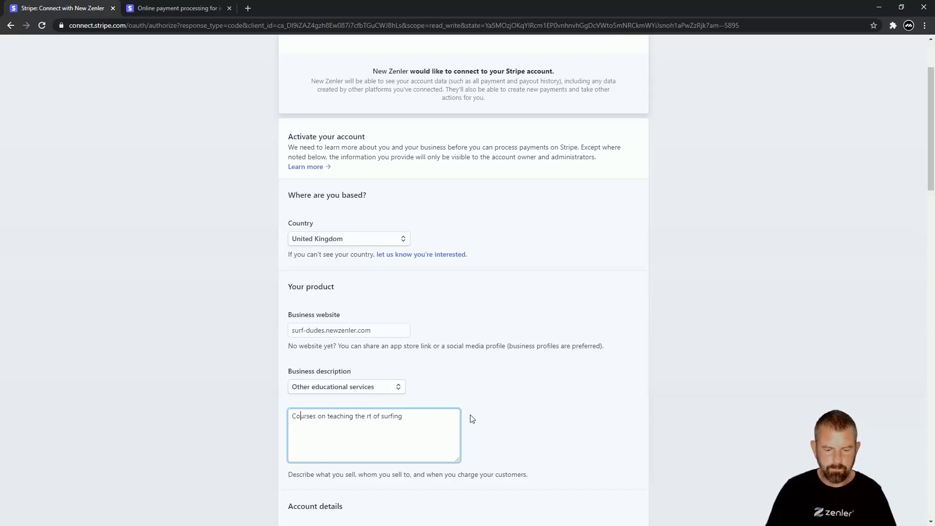
left_click(515, 378)
scroll(516, 377, "down", 3)
scroll(521, 367, "down", 2)
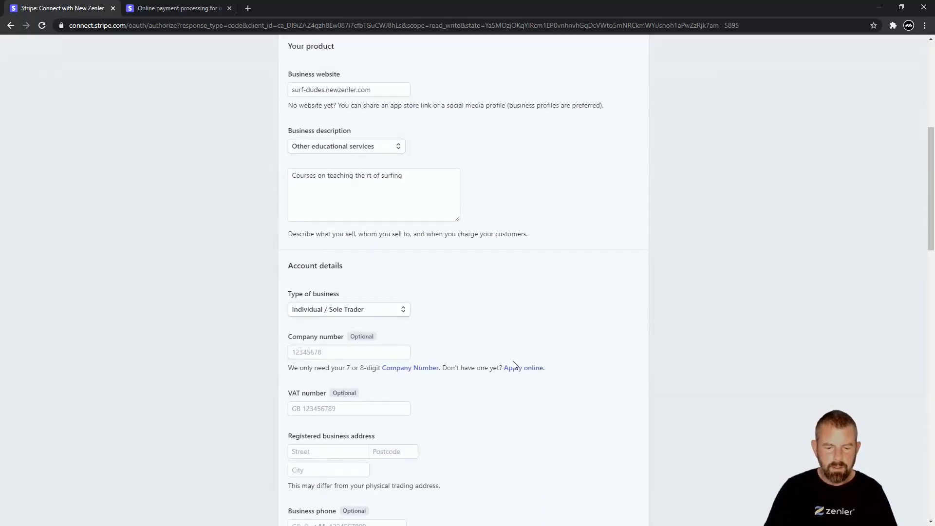
Keep Individual / Sole Trader as the type of business
left_click(403, 307)
left_click(442, 311)
left_click(443, 312)
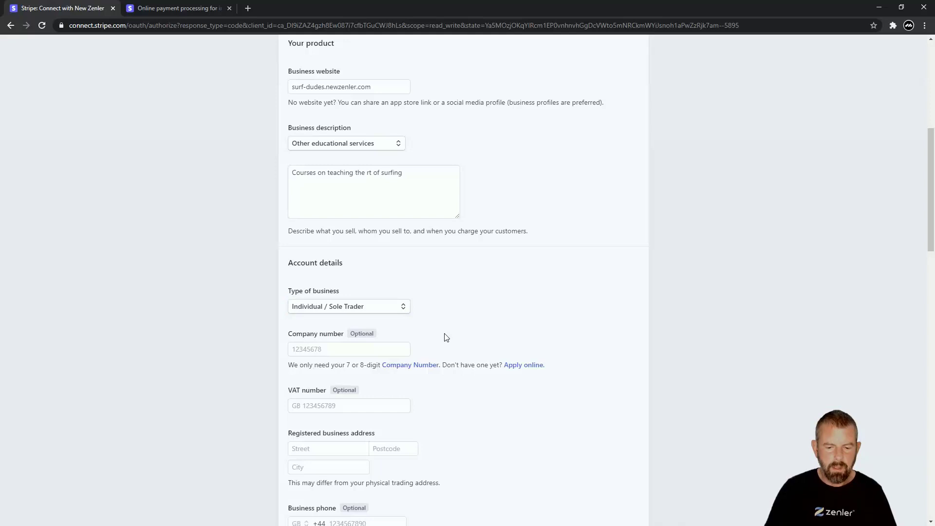
scroll(384, 365, "down", 1)
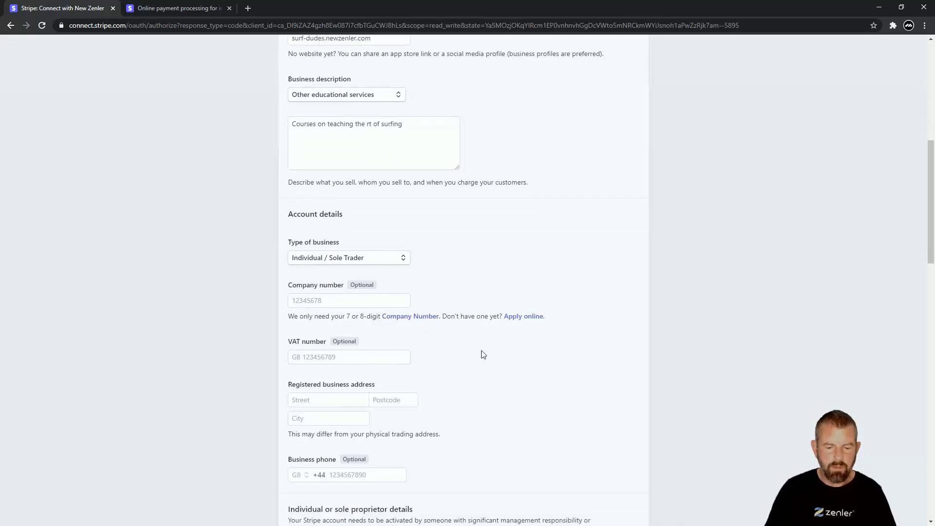
scroll(480, 353, "down", 2)
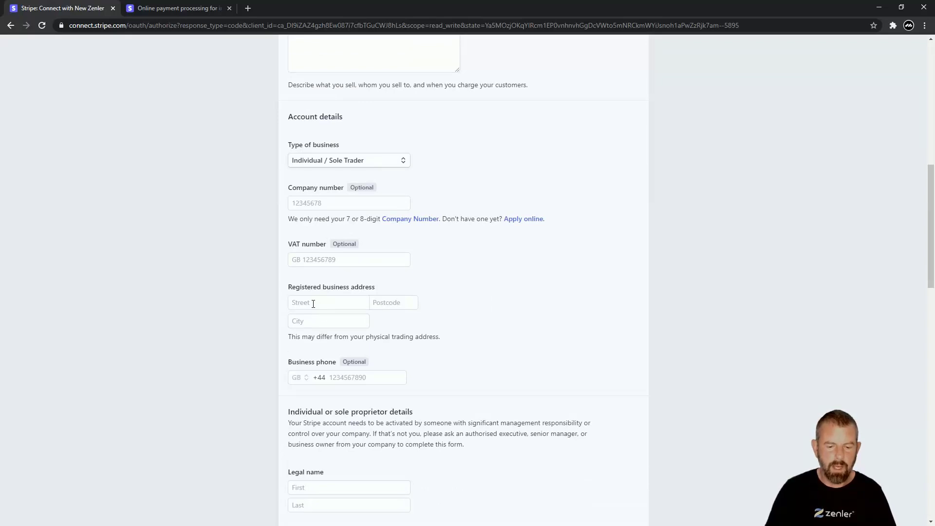
Fill in the registered business address's street, postcode and city
left_click(313, 303)
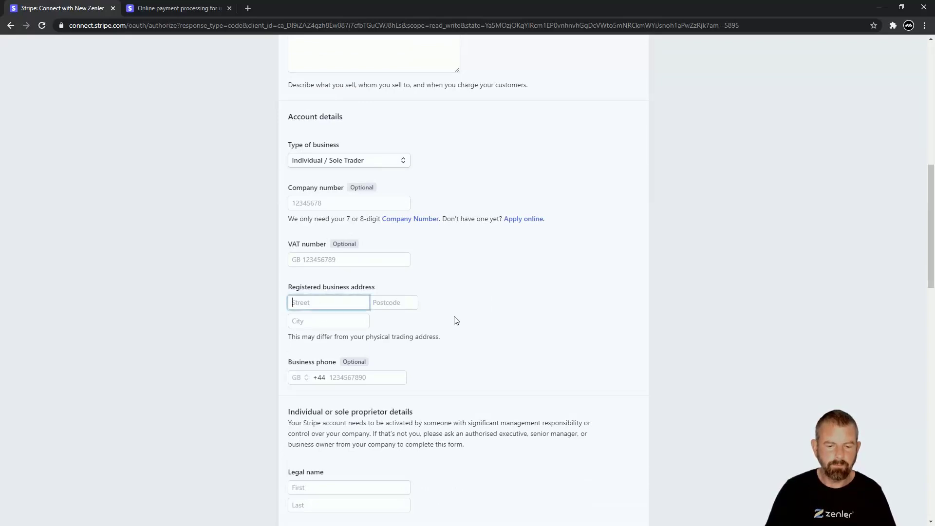
key("Tab")
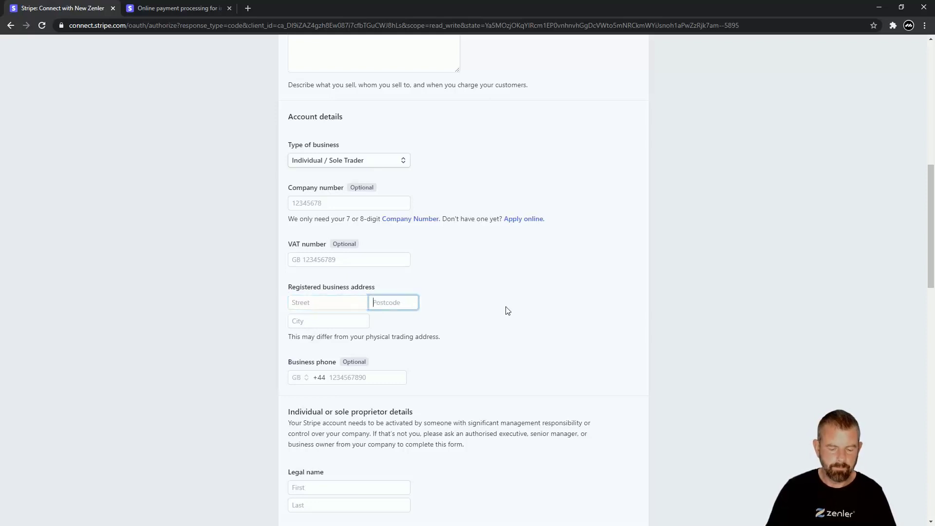
type("SW1A 1")
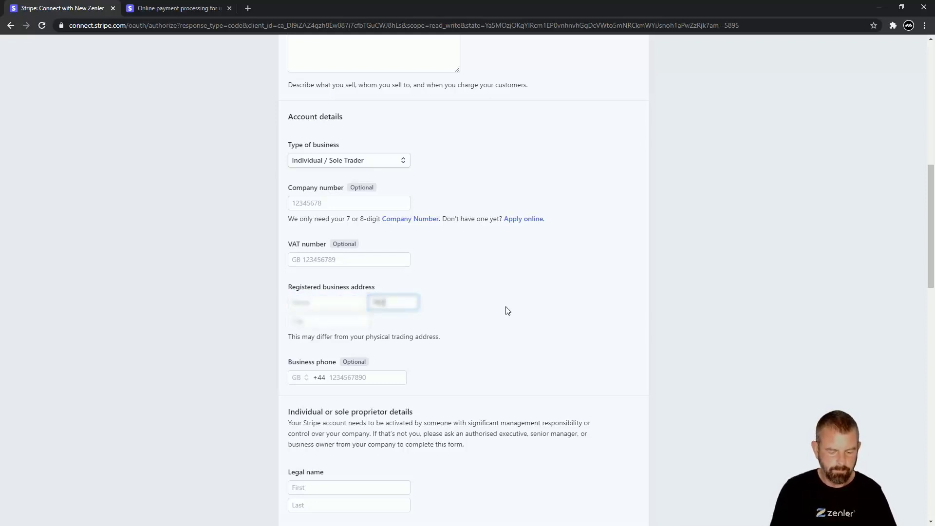
type("AA")
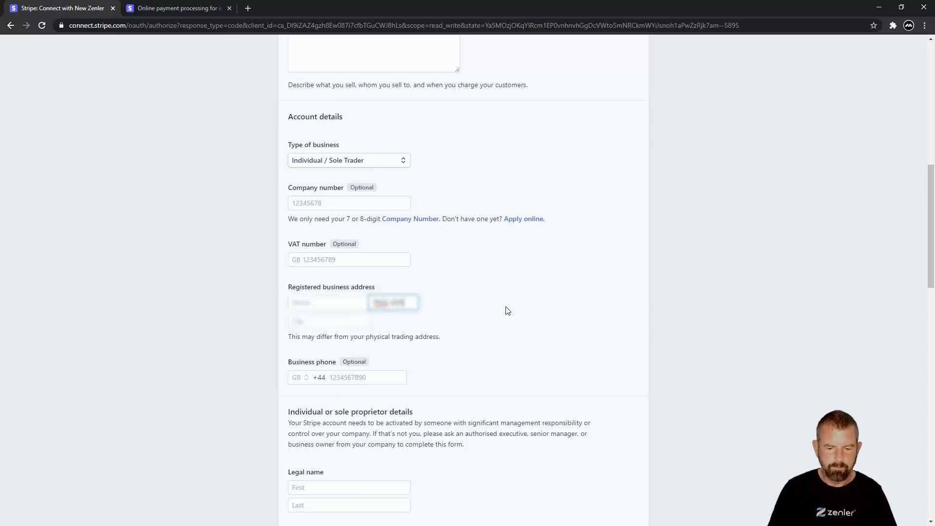
key("shift+Tab")
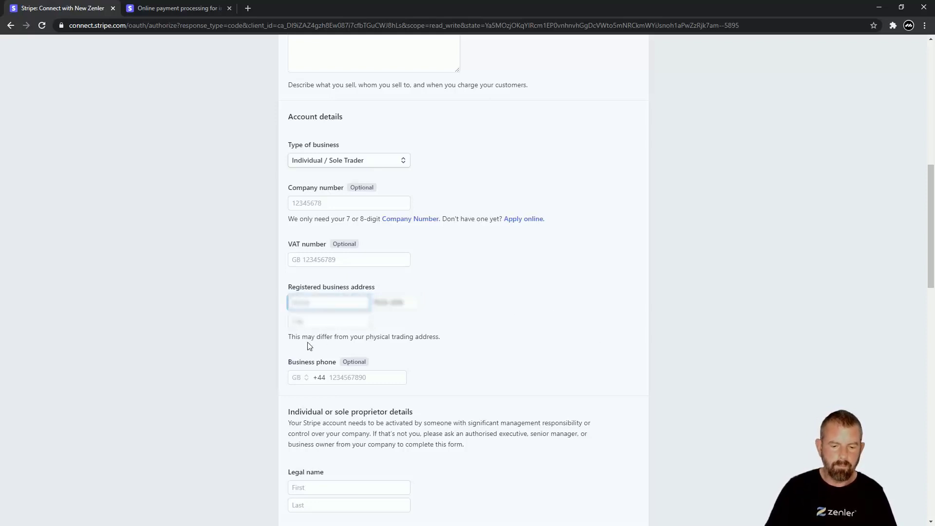
left_click(310, 323)
type("Lo")
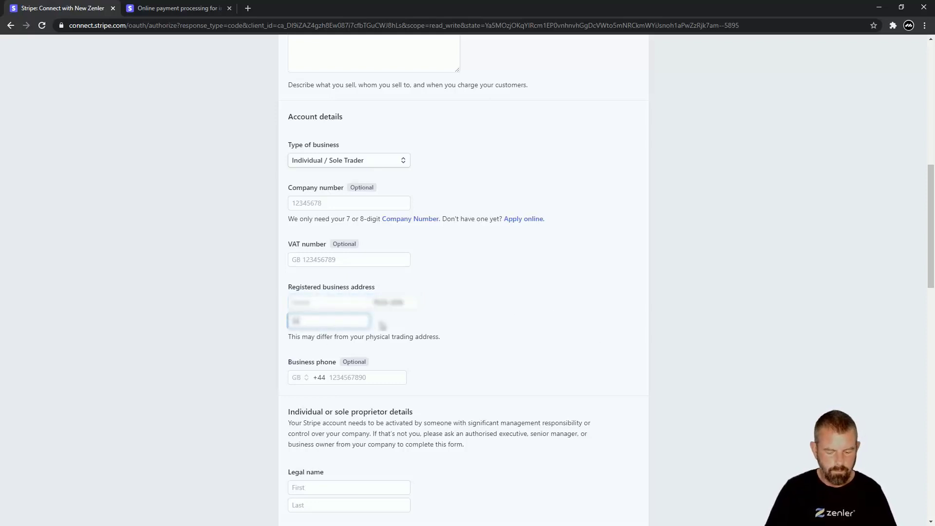
type(" Ives")
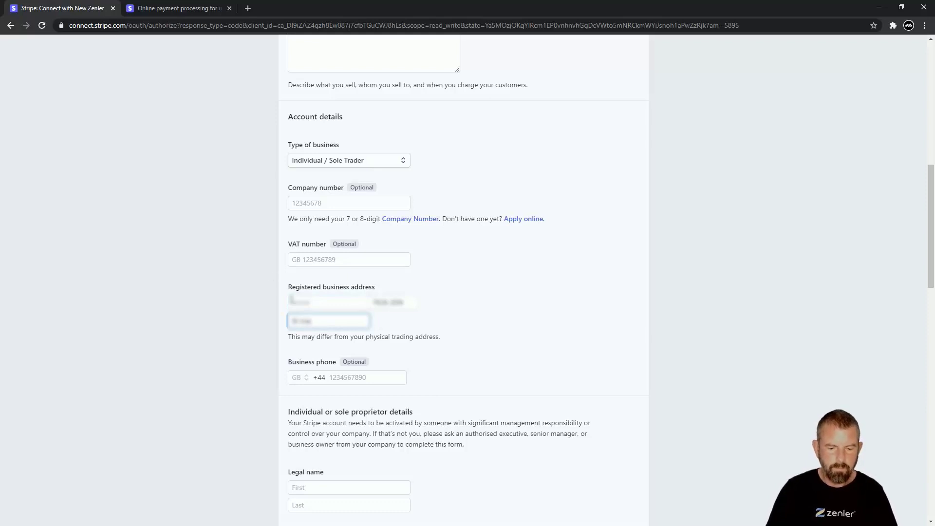
left_click(293, 302)
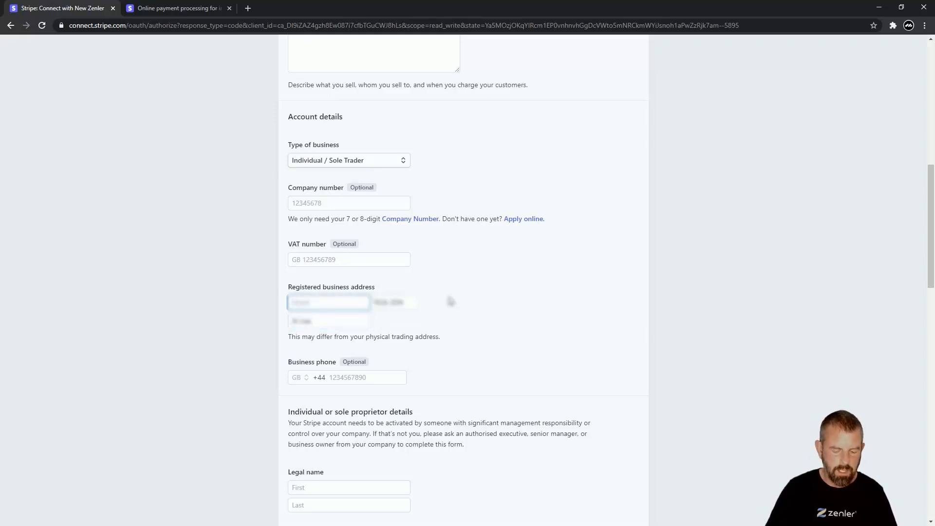
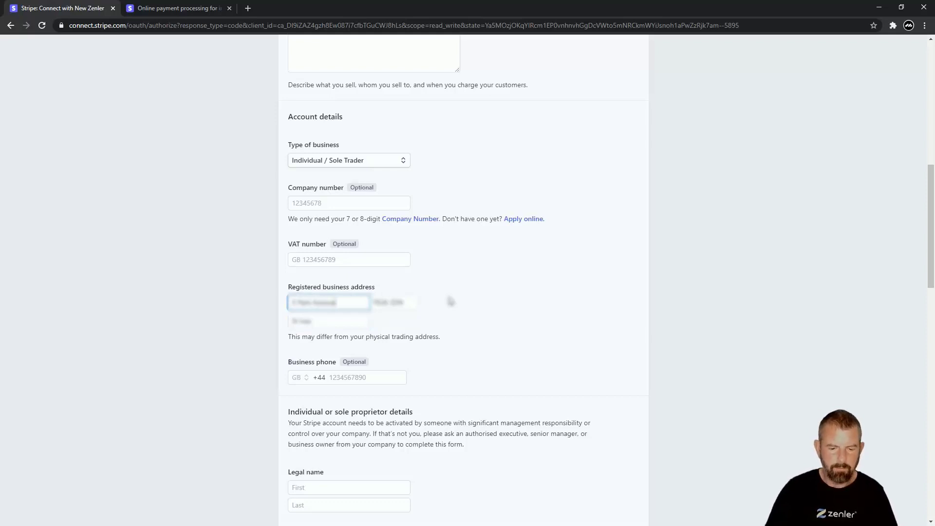
left_click(473, 302)
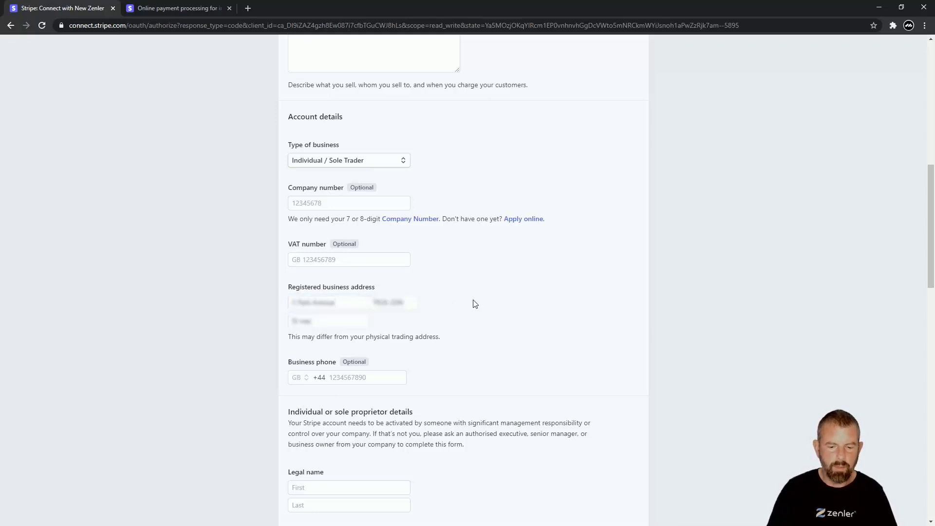
Enter the business phone number
left_click(346, 379)
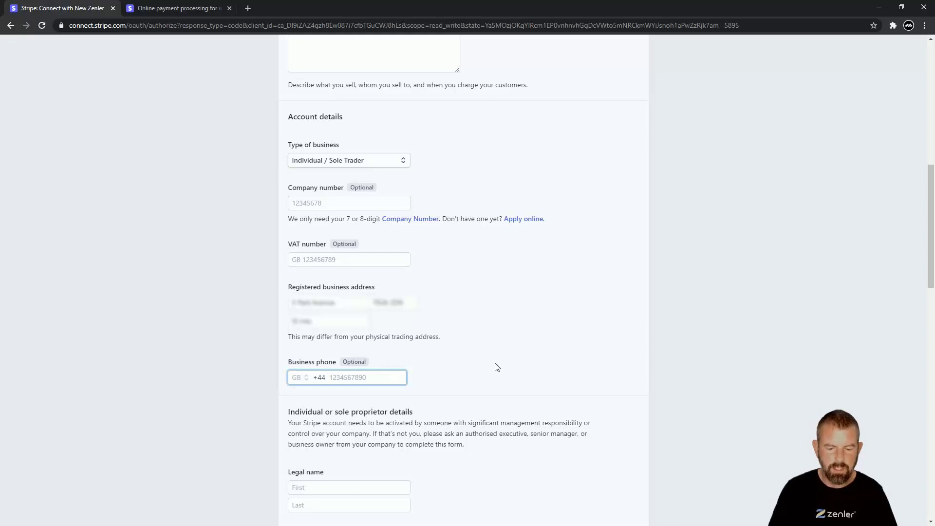
key("ctrl+v")
type("0")
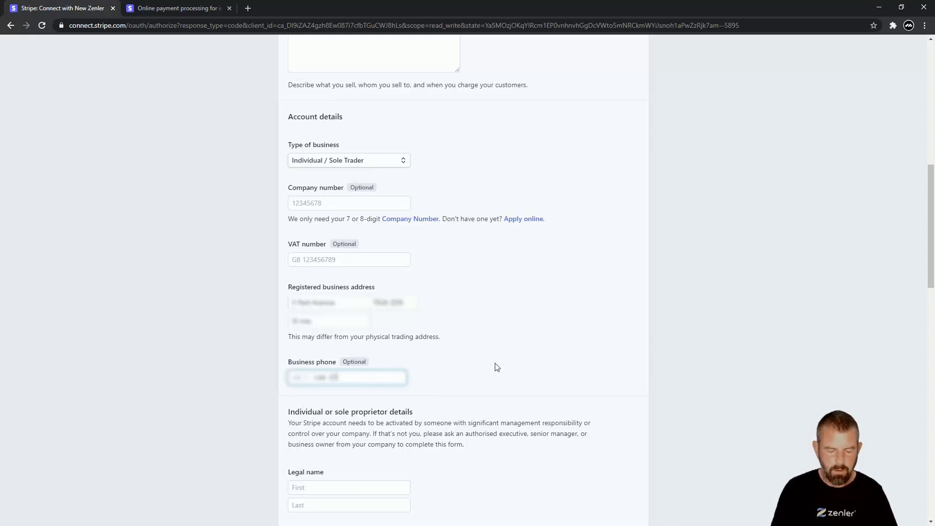
type("07")
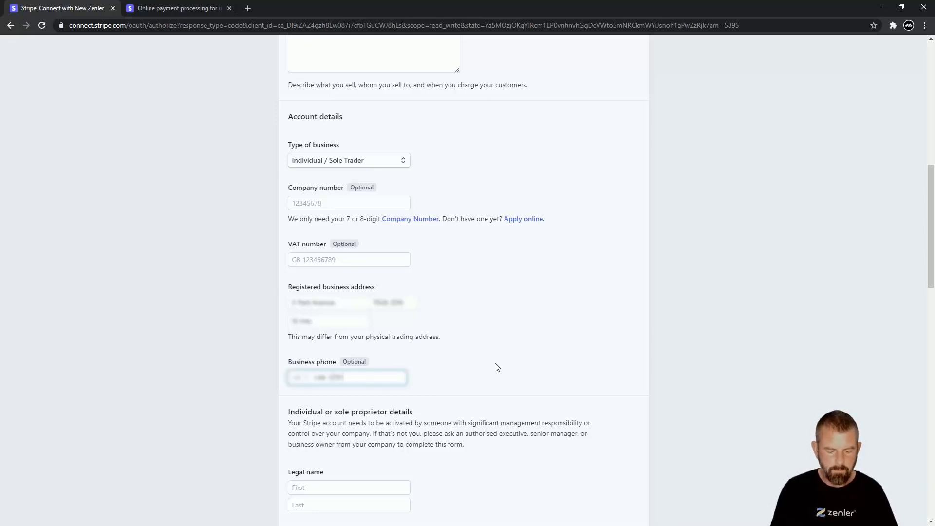
type("914113")
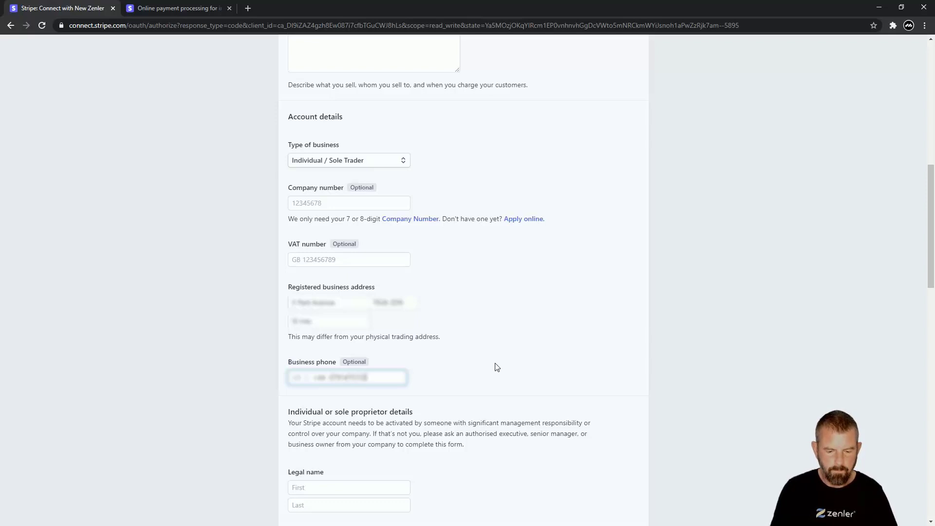
left_click(503, 364)
scroll(503, 363, "down", 2)
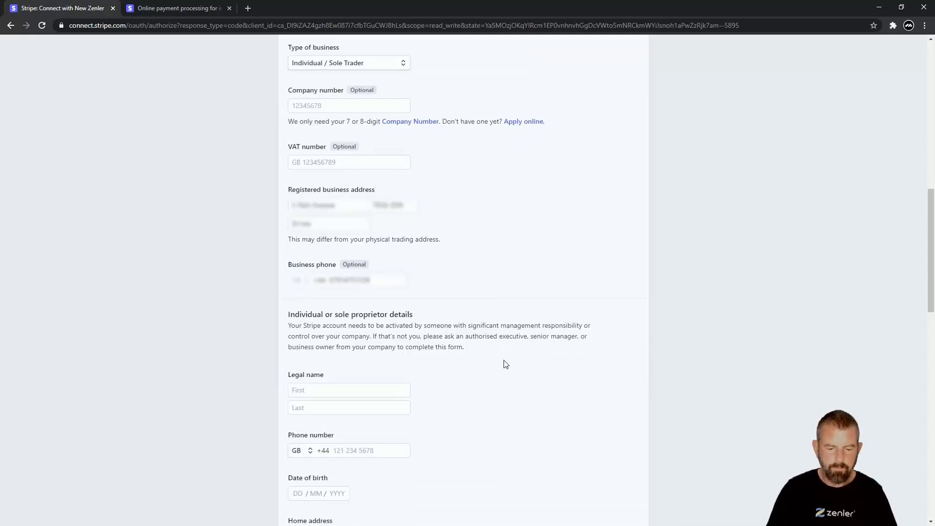
Enter the owner's legal first and last name and personal phone number
left_click(318, 391)
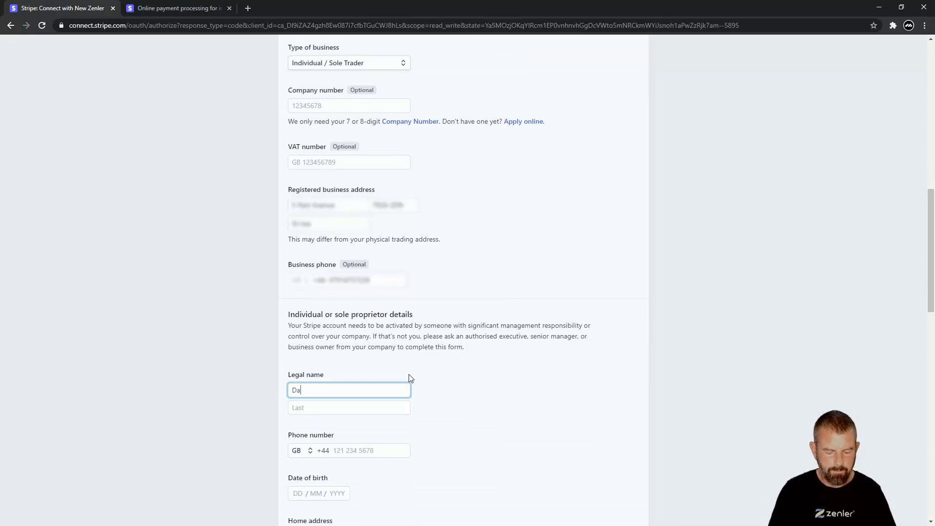
left_click(327, 407)
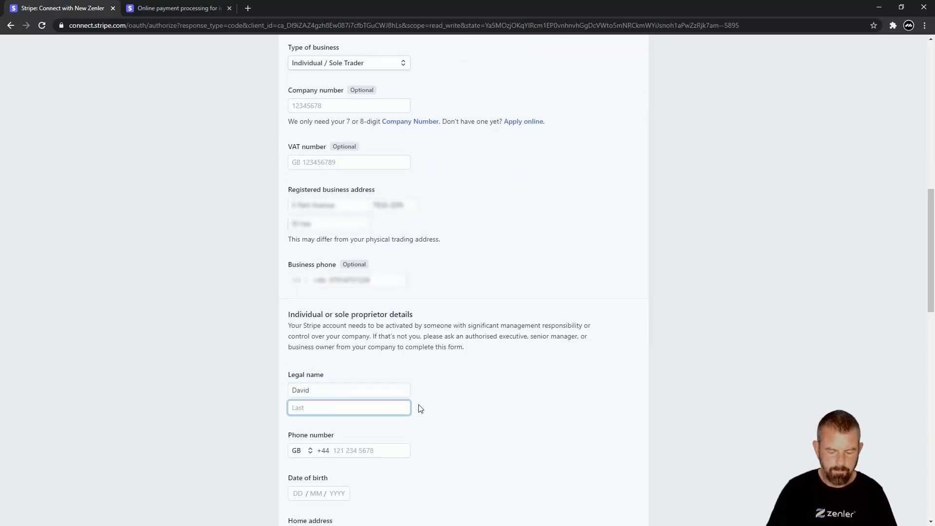
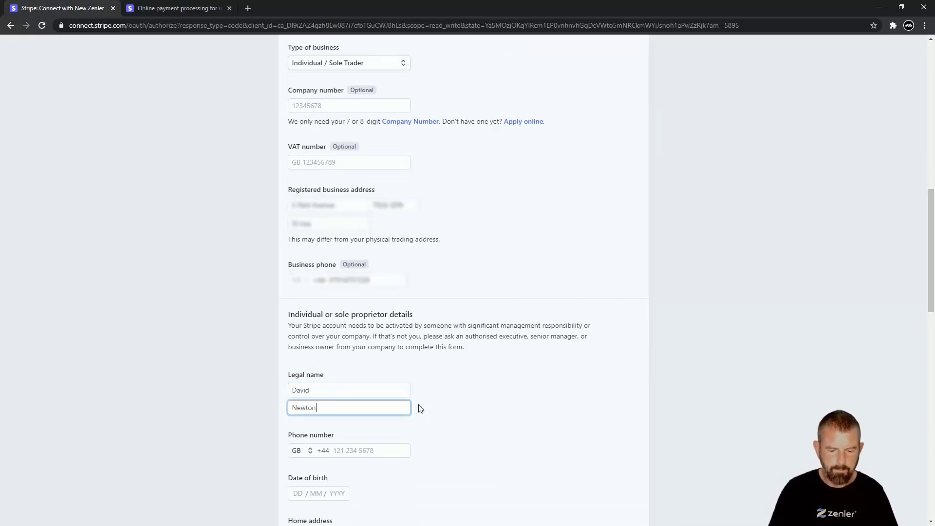
key("Tab")
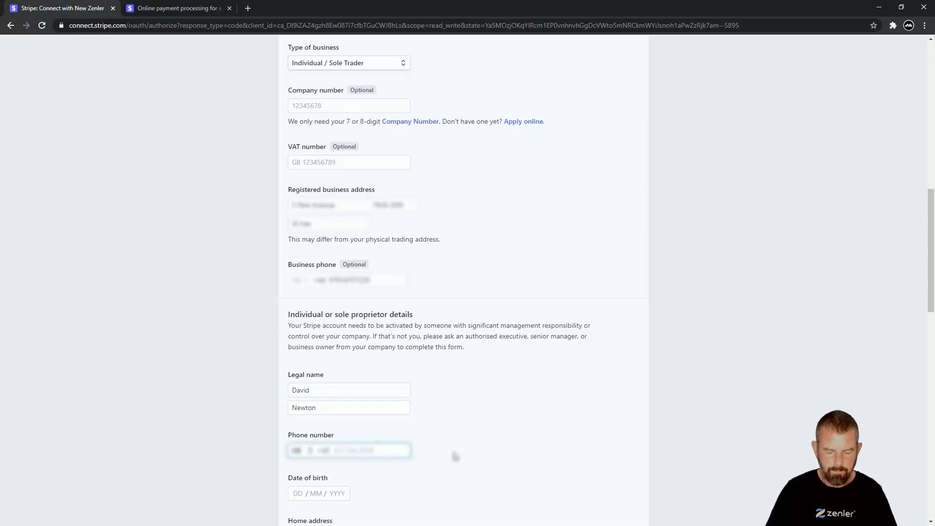
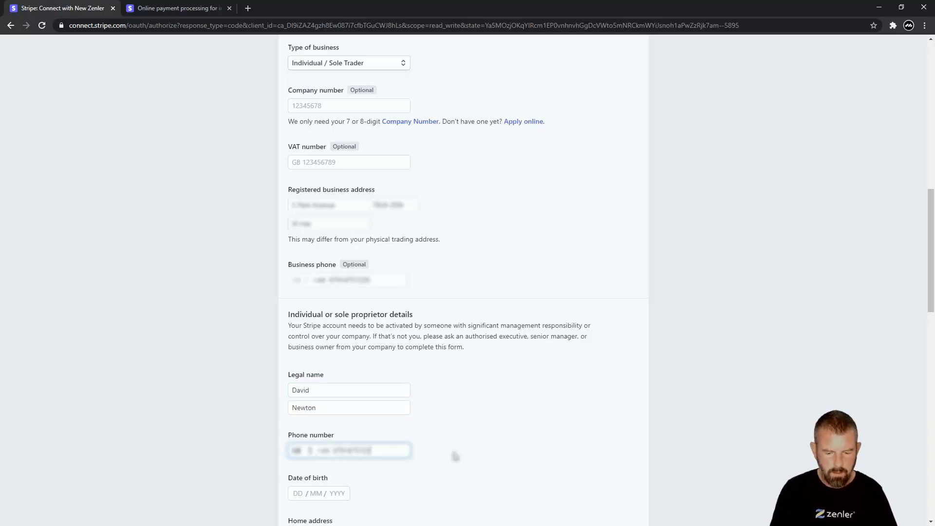
scroll(475, 446, "down", 1)
scroll(478, 442, "down", 1)
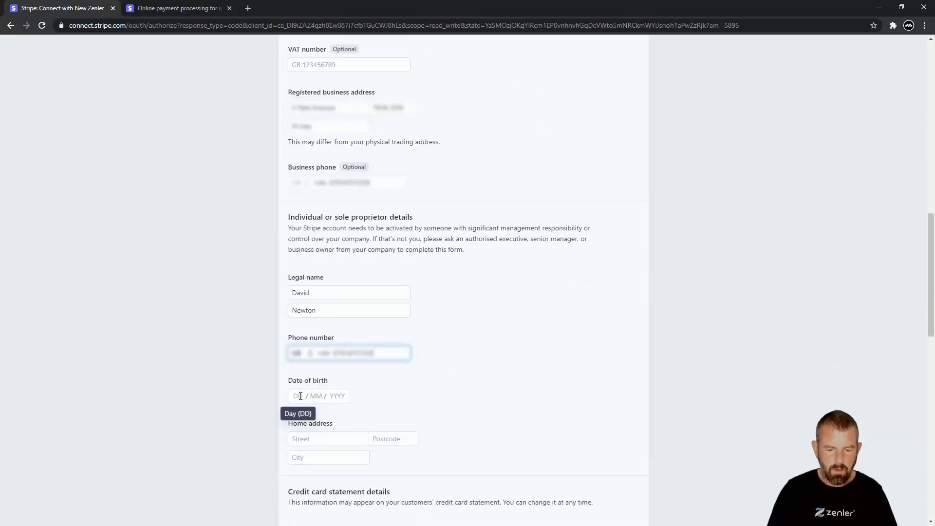
Enter the owner's date of birth and home address postcode, street and city
left_click(300, 396)
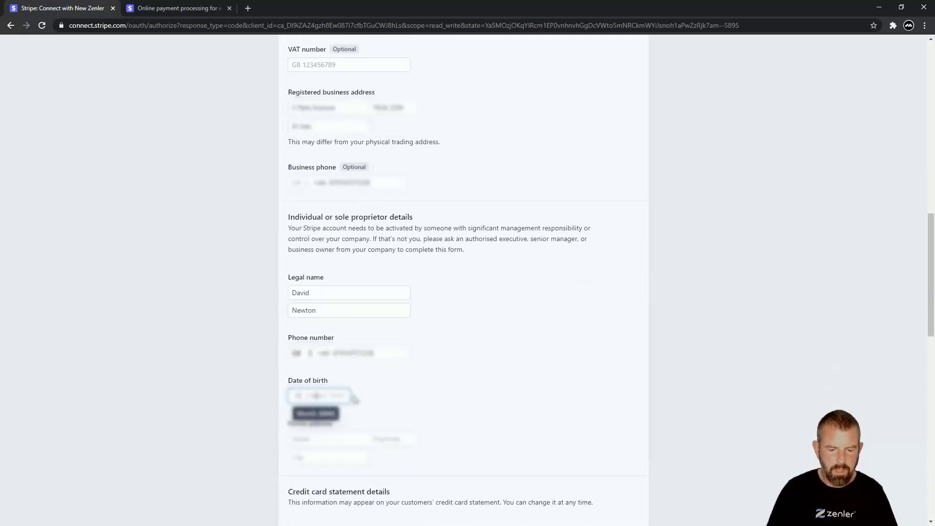
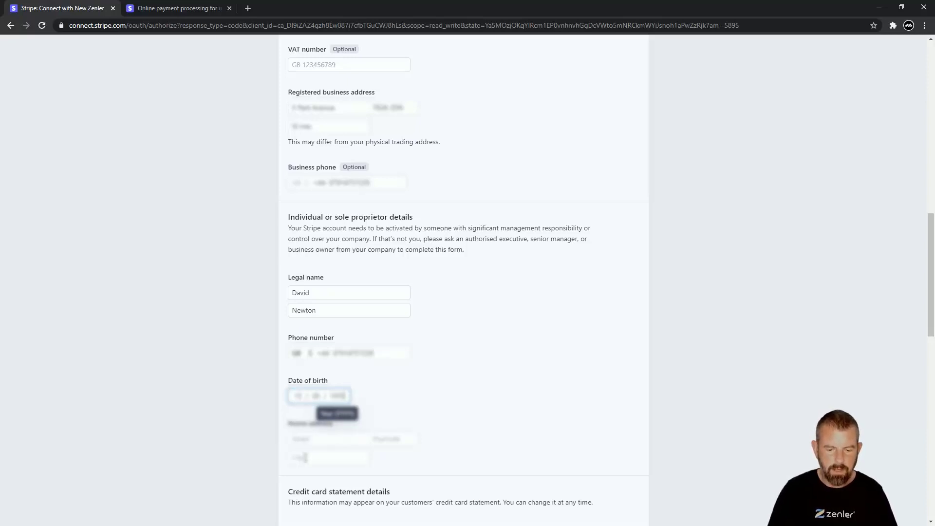
left_click(393, 438)
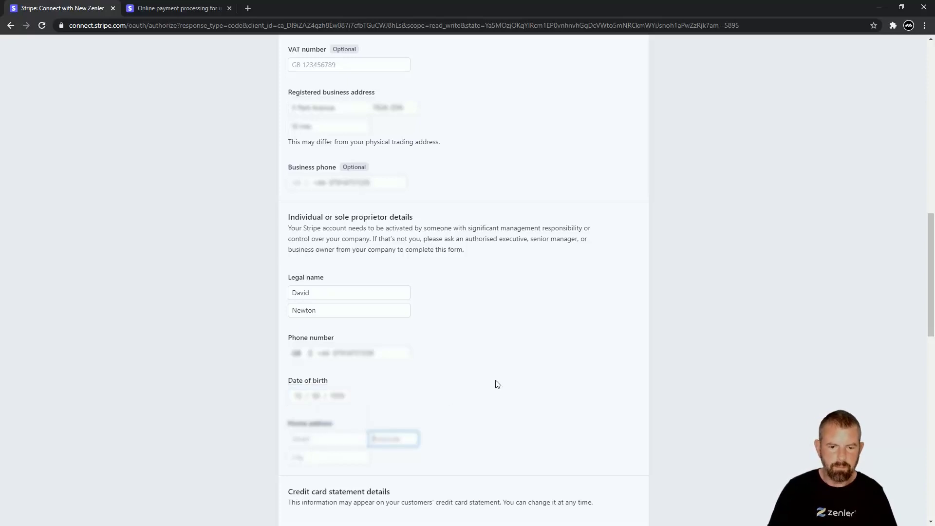
type("S")
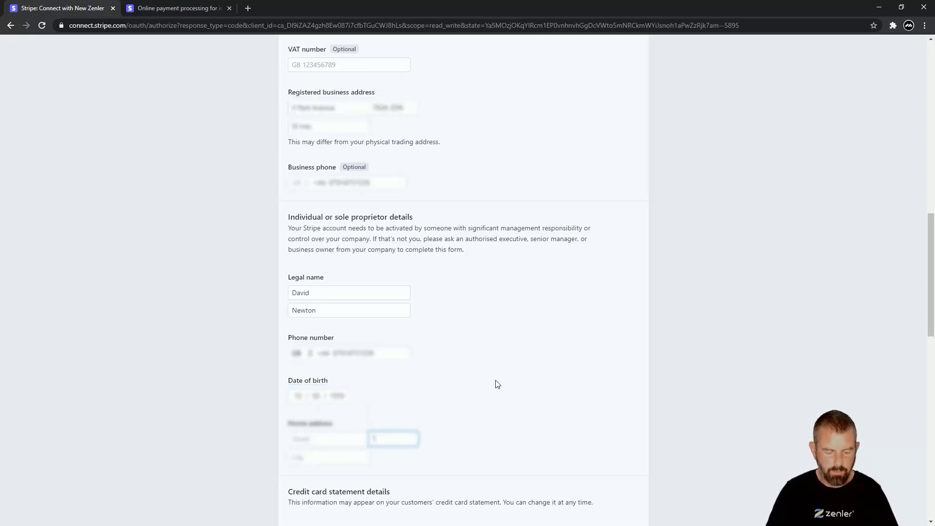
type("R3 6")
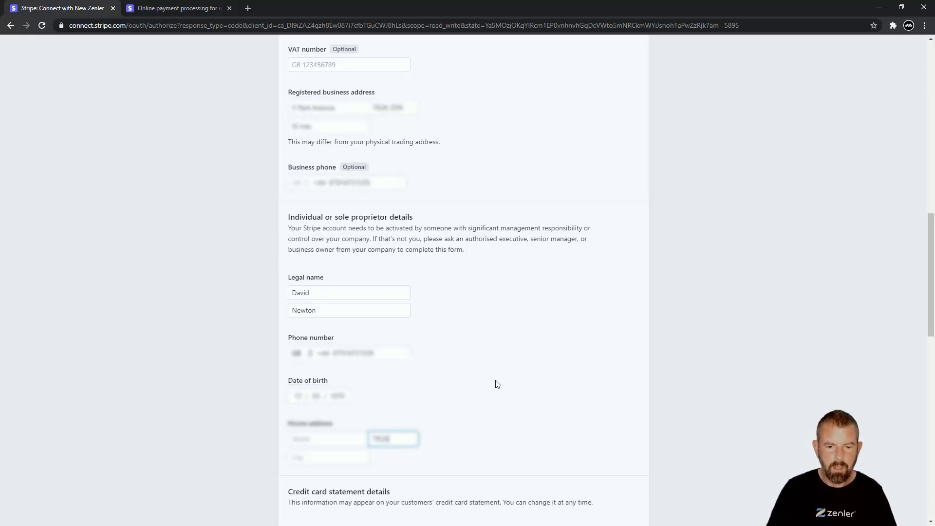
type("A")
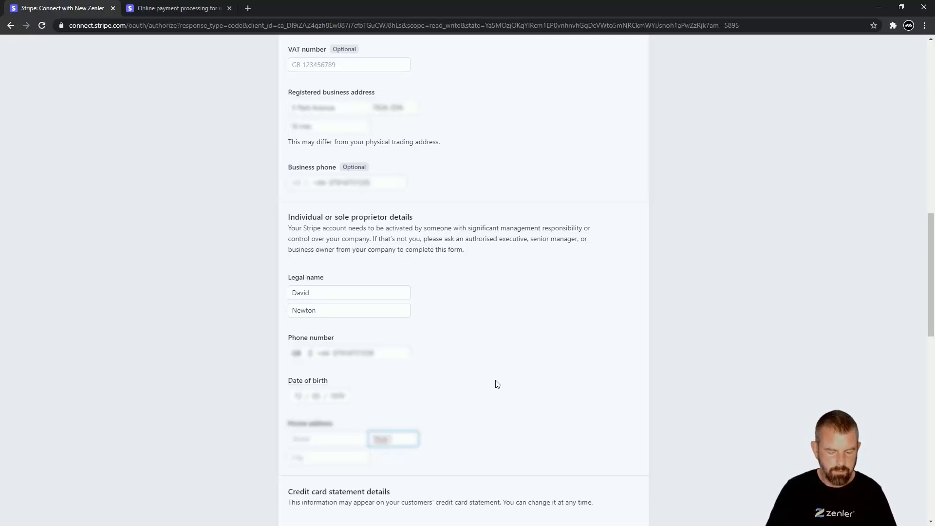
type("6HR")
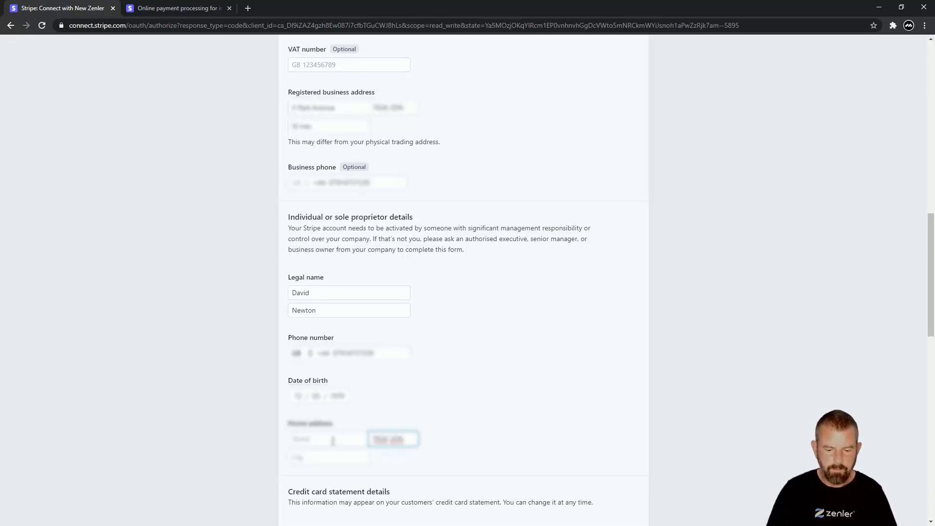
key("shift+Tab")
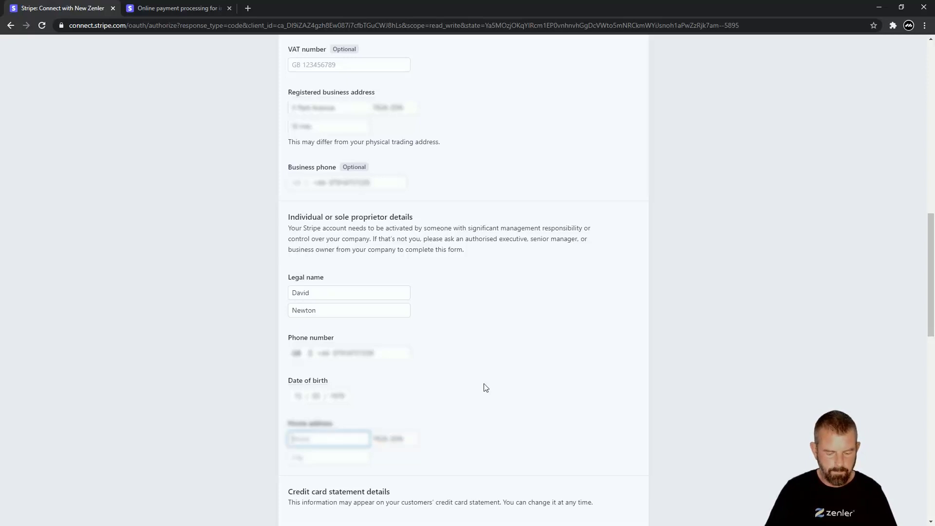
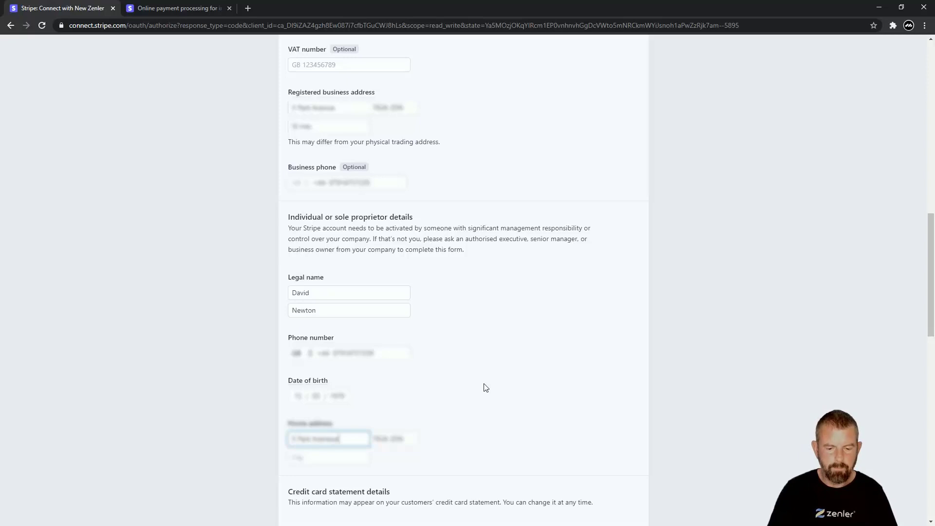
left_click(322, 458)
type("St Al")
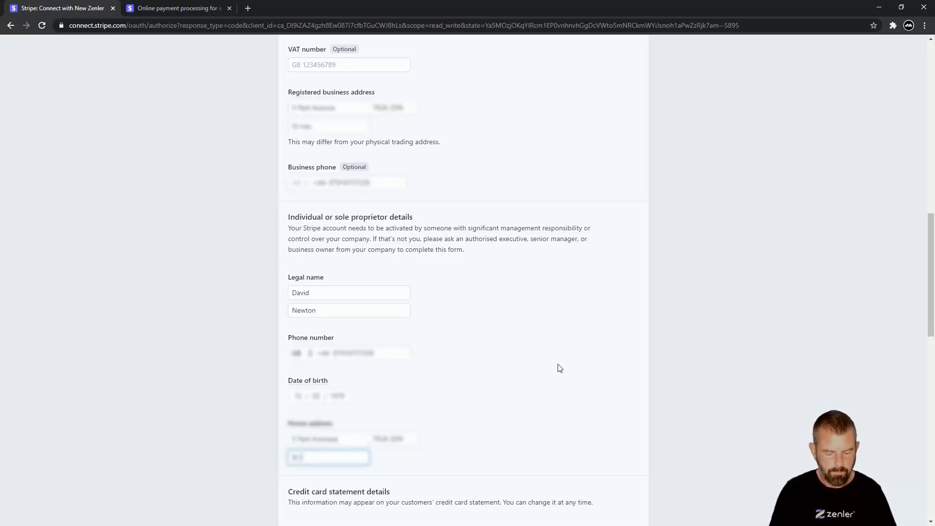
Set the statement descriptor to SURF-DUDES
scroll(480, 371, "down", 4)
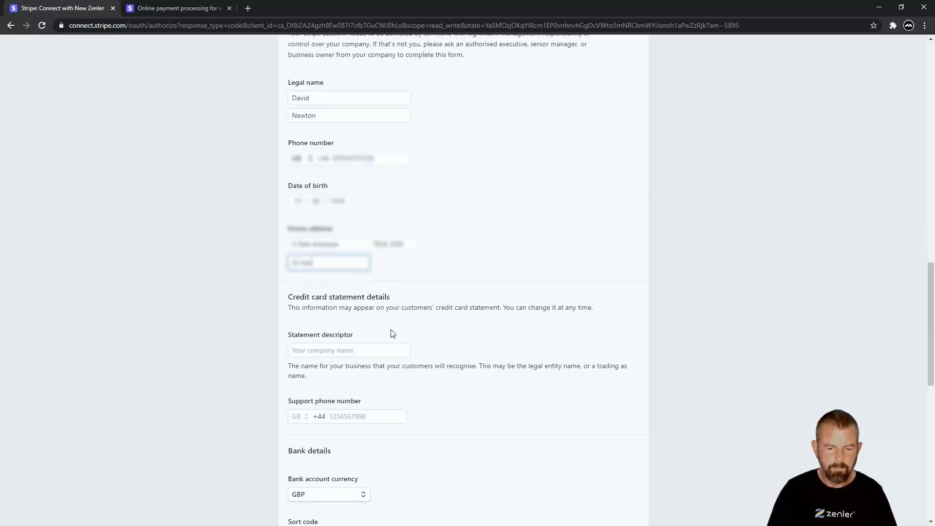
key("Tab")
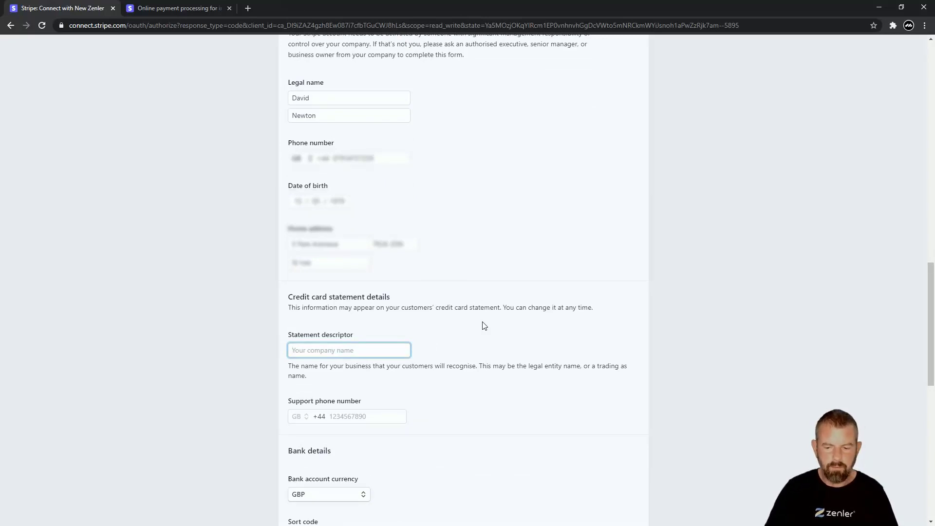
type("S")
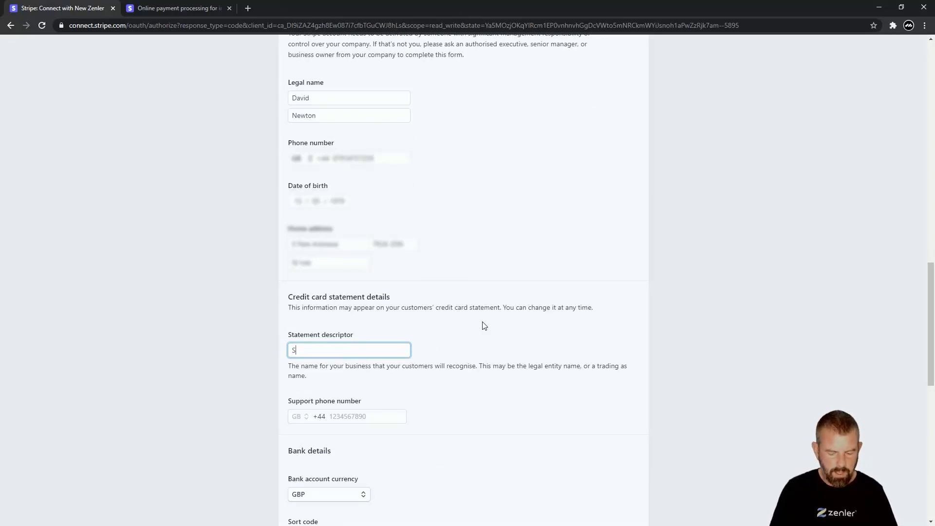
type("URF-")
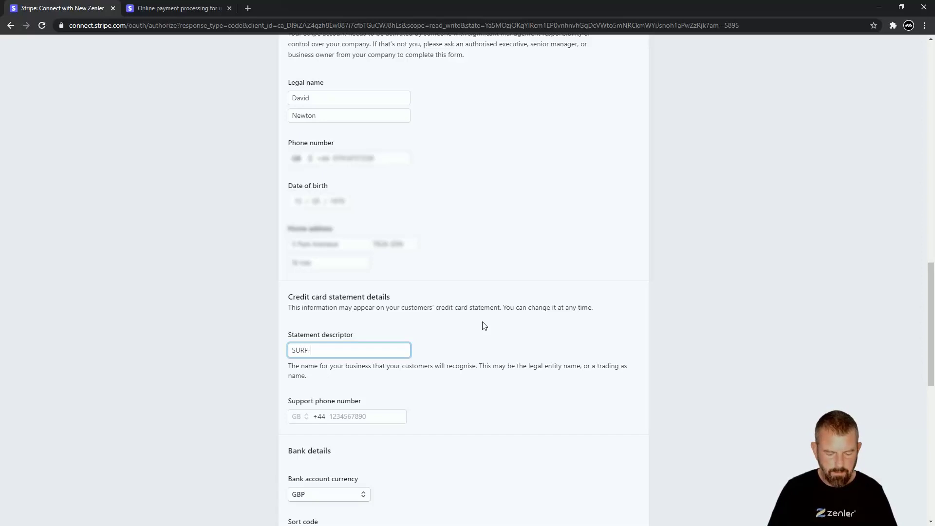
type("DUDES")
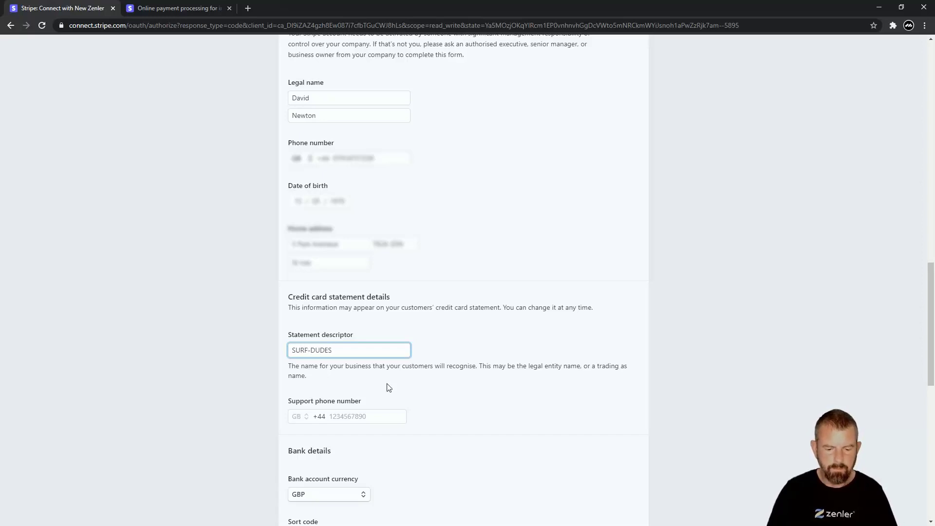
scroll(407, 384, "down", 1)
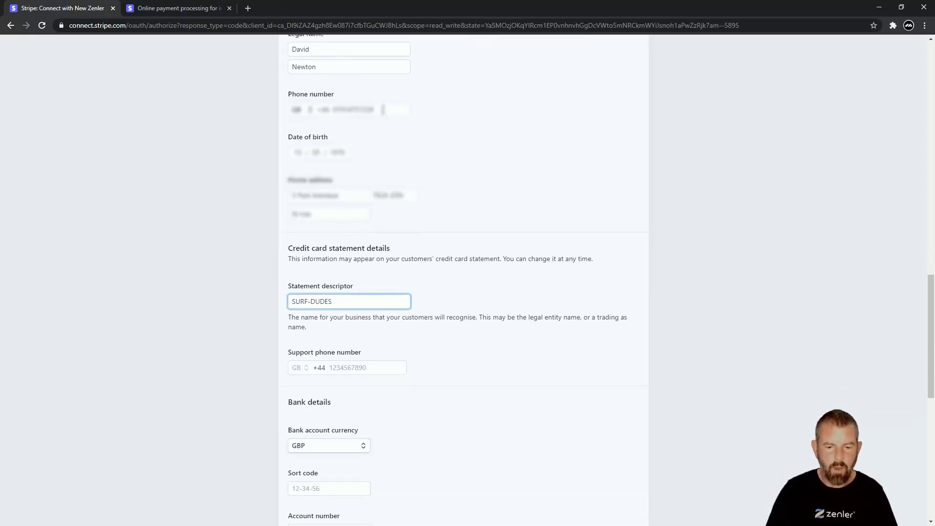
Copy the personal phone number into the Support phone number field
double_click(380, 109)
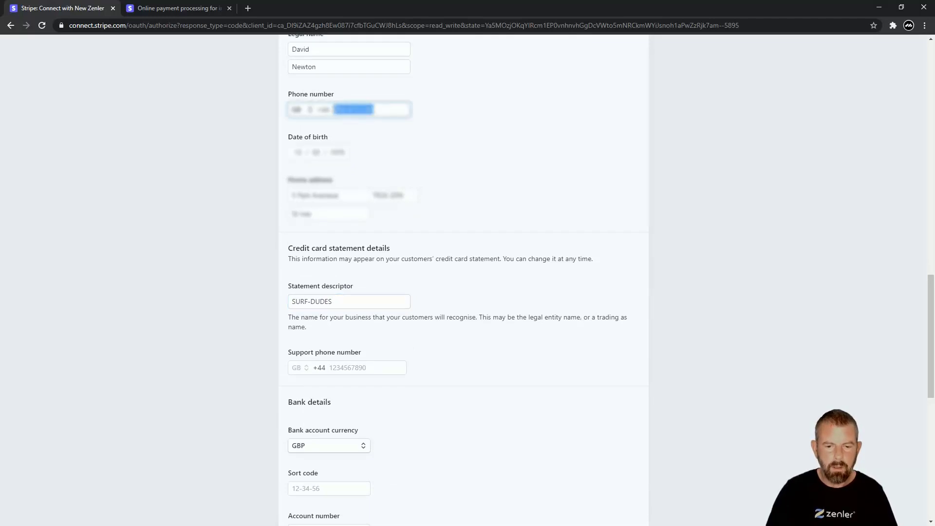
left_click(348, 365)
key("ctrl+v")
left_click(454, 364)
scroll(454, 350, "down", 2)
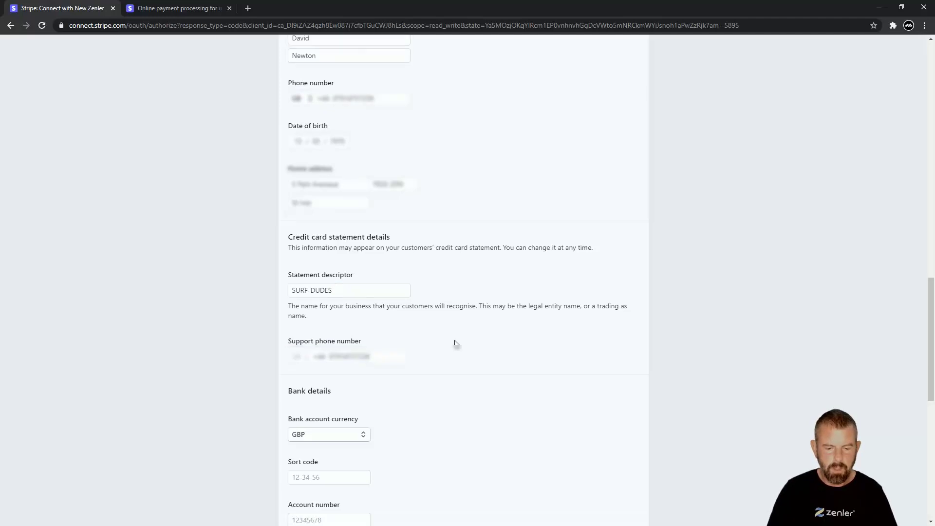
Enter the bank sort code, account number and matching confirmation under Bank details
scroll(436, 349, "down", 2)
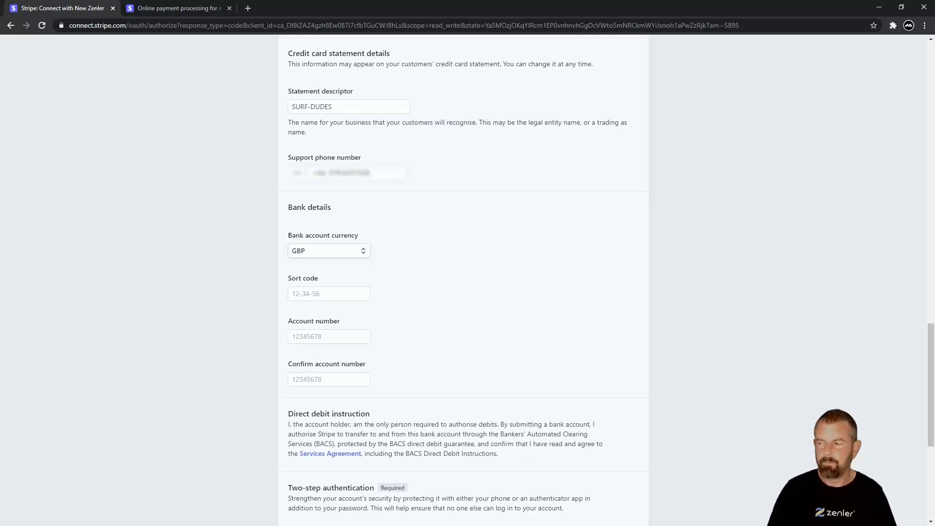
key("Tab")
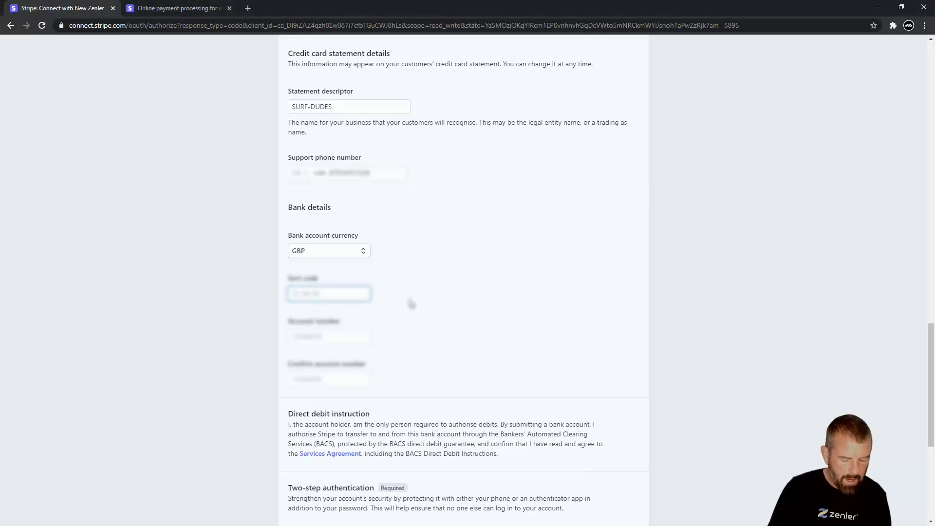
type("10")
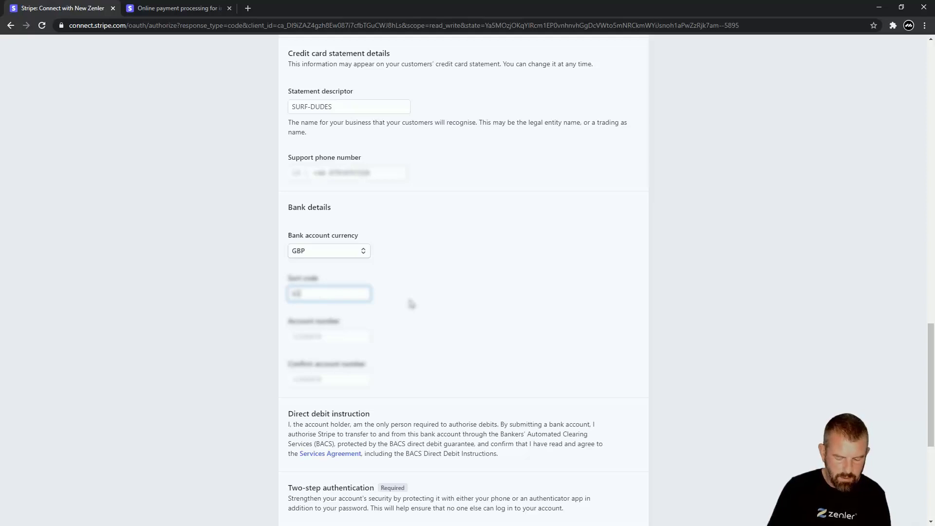
type("1")
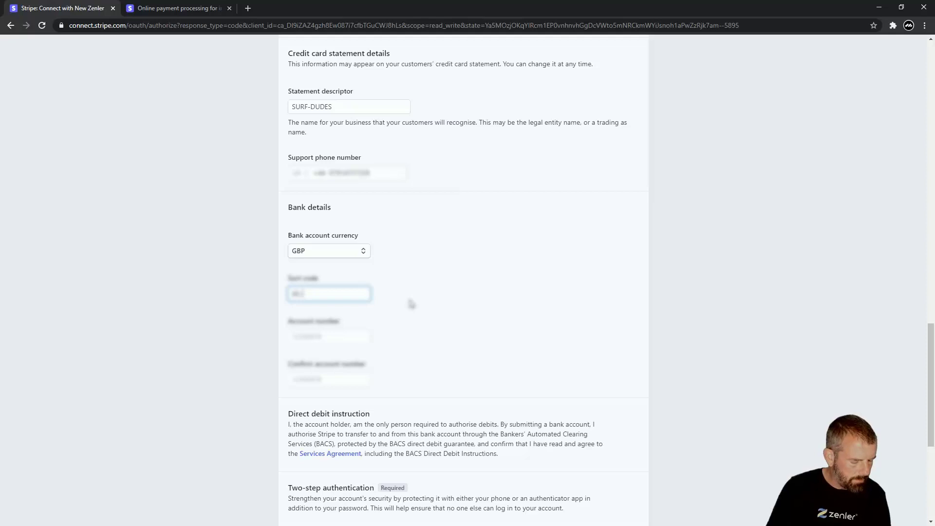
type("11")
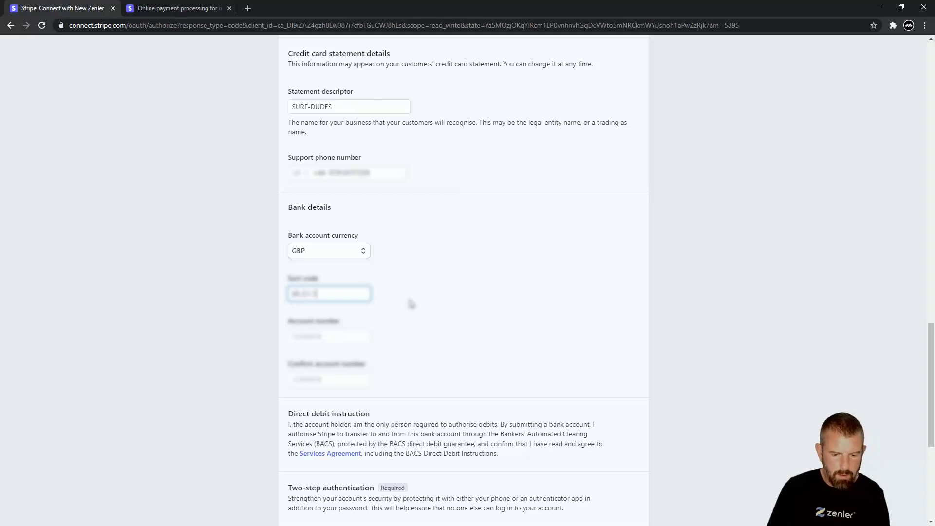
left_click(300, 336)
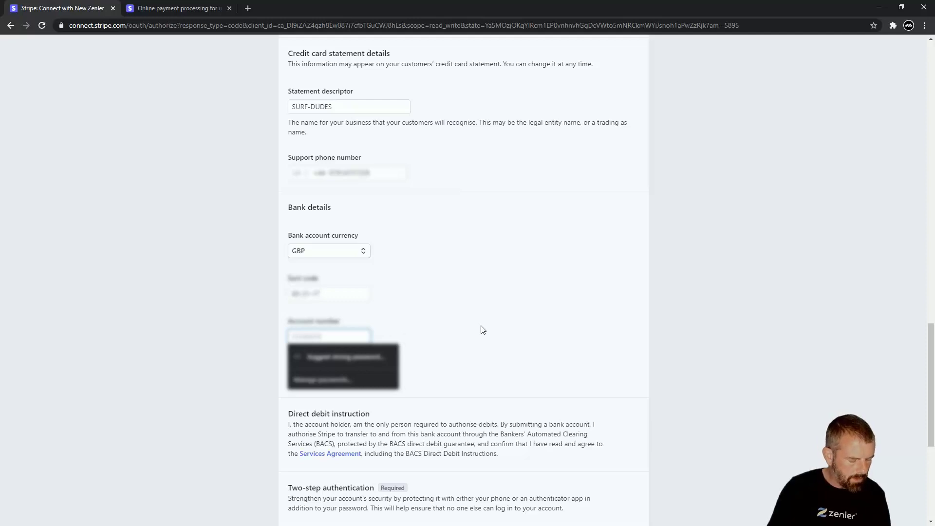
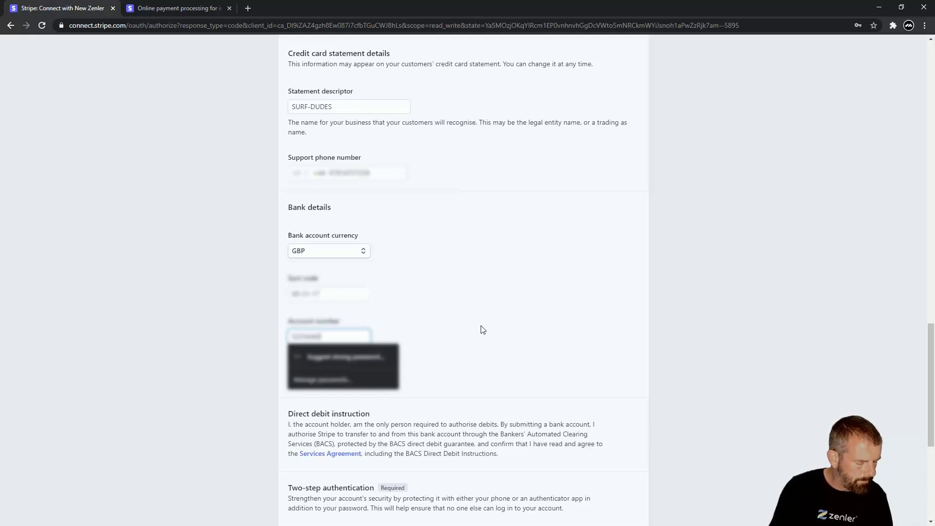
key("Tab")
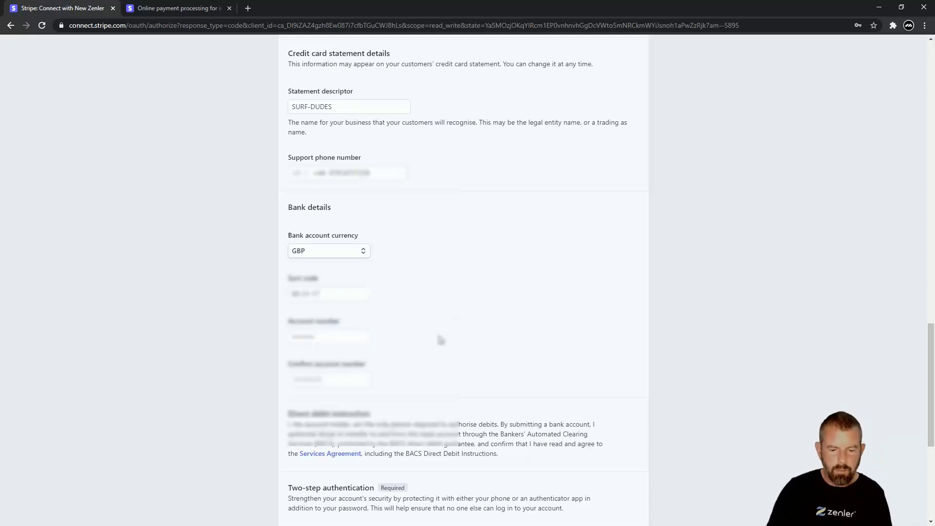
type("12345678")
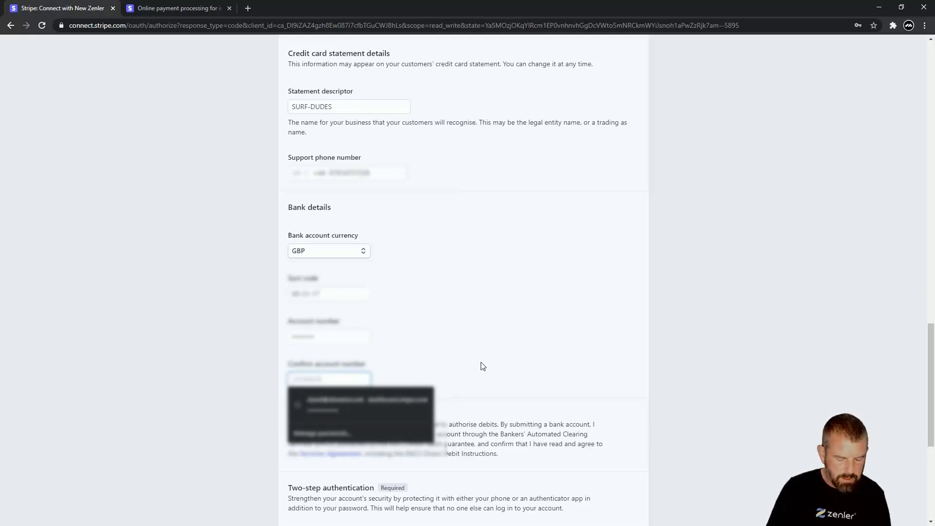
type("12")
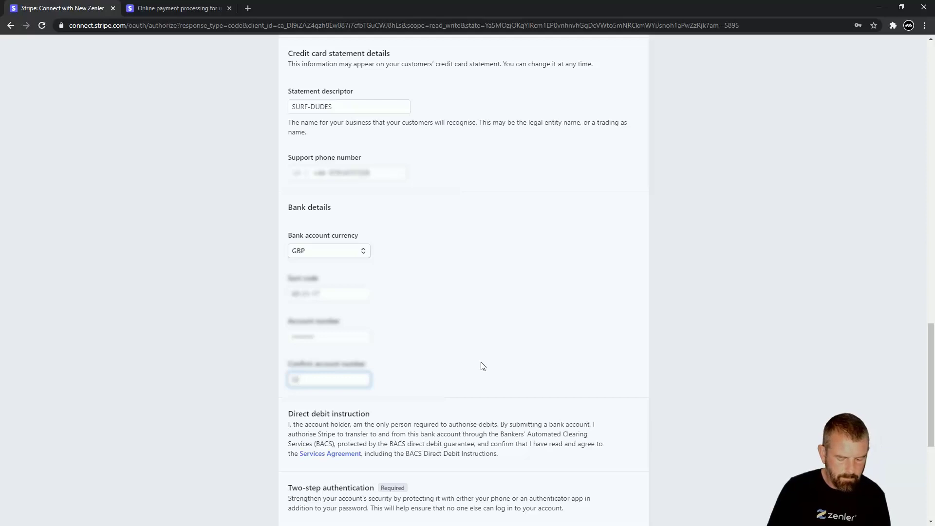
type("34")
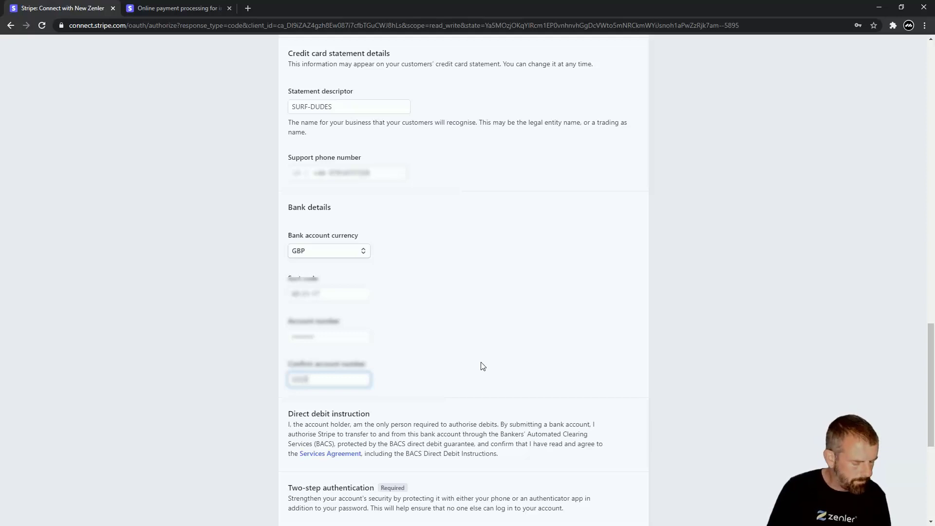
type("5678")
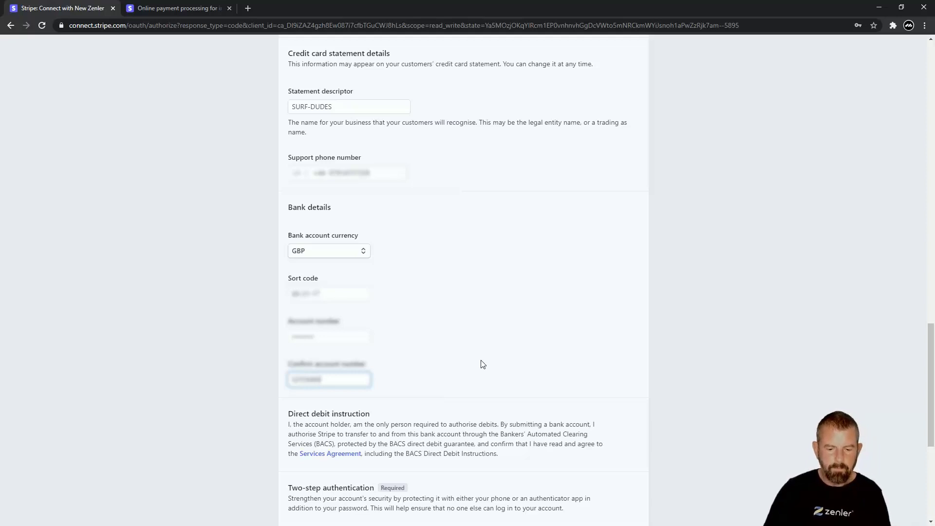
left_click(476, 365)
scroll(470, 353, "down", 3)
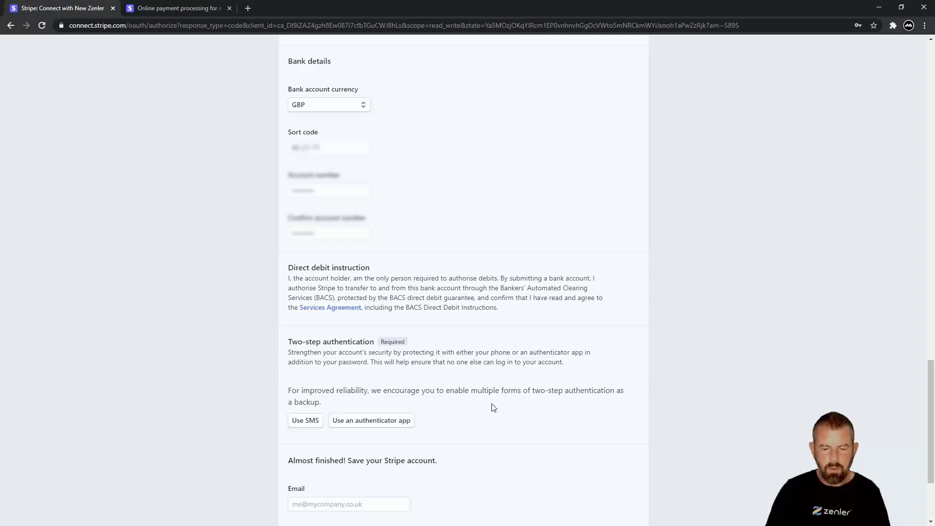
scroll(454, 406, "down", 1)
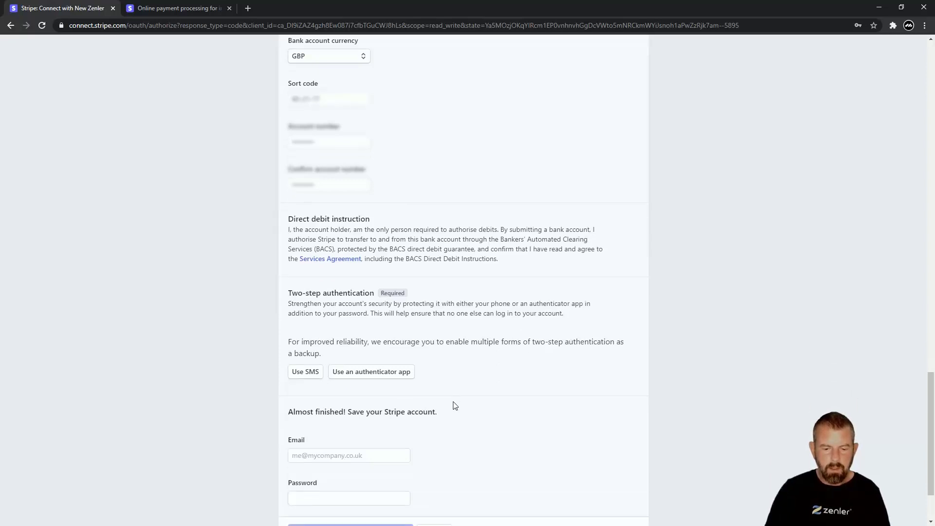
Enable SMS two-step authentication with the verification code and download the backup code file
left_click(306, 374)
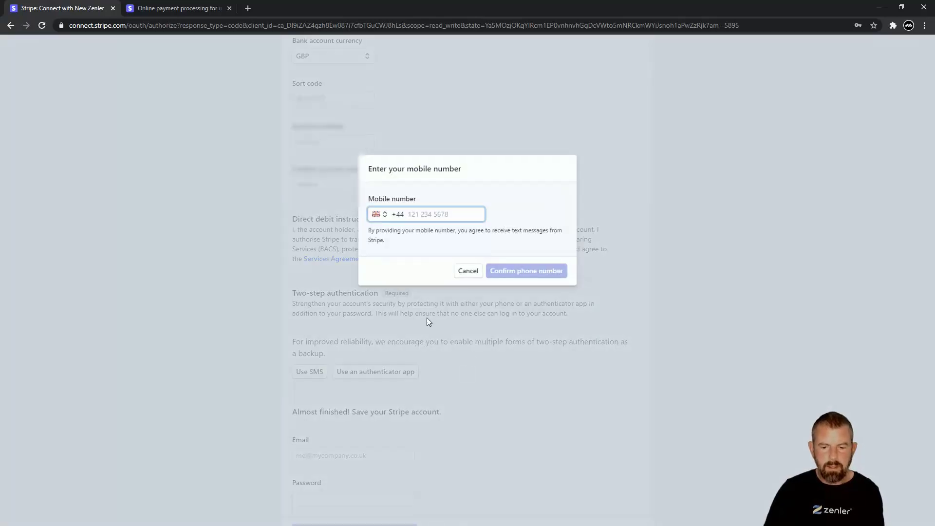
key("ctrl+v")
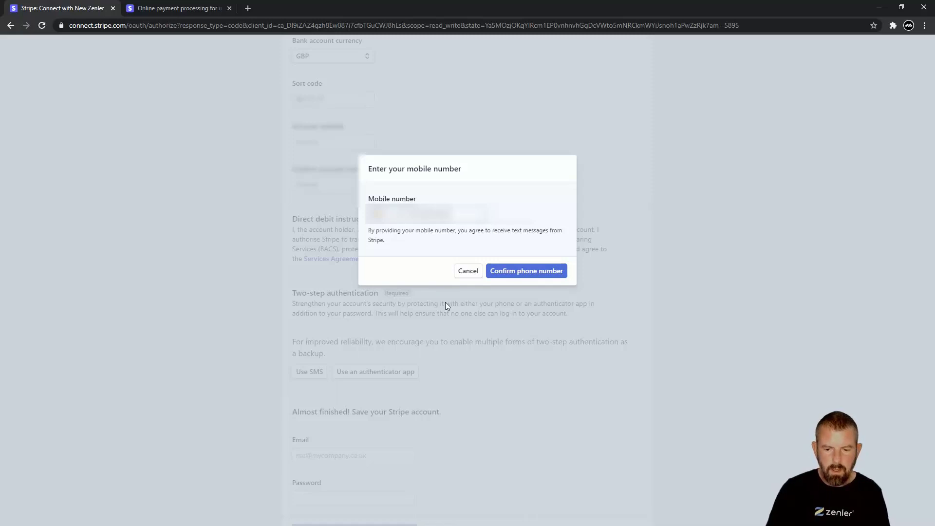
left_click(526, 271)
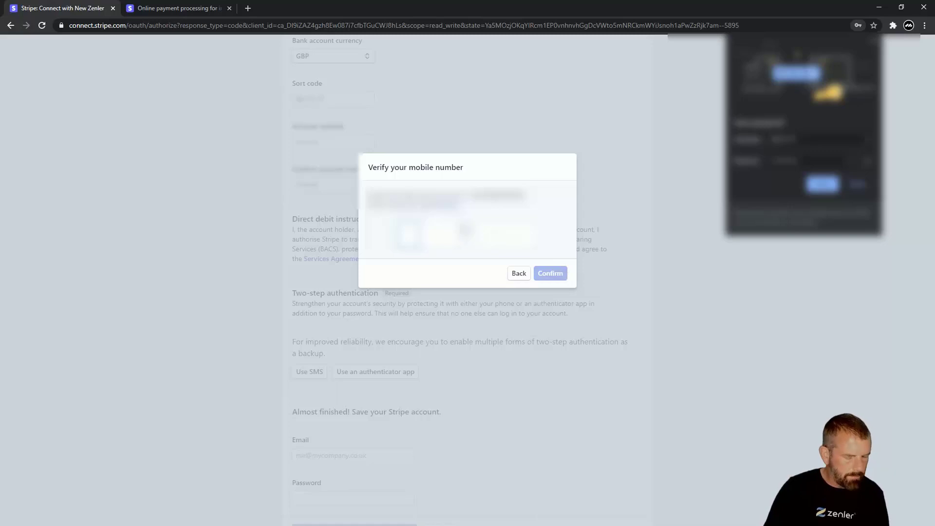
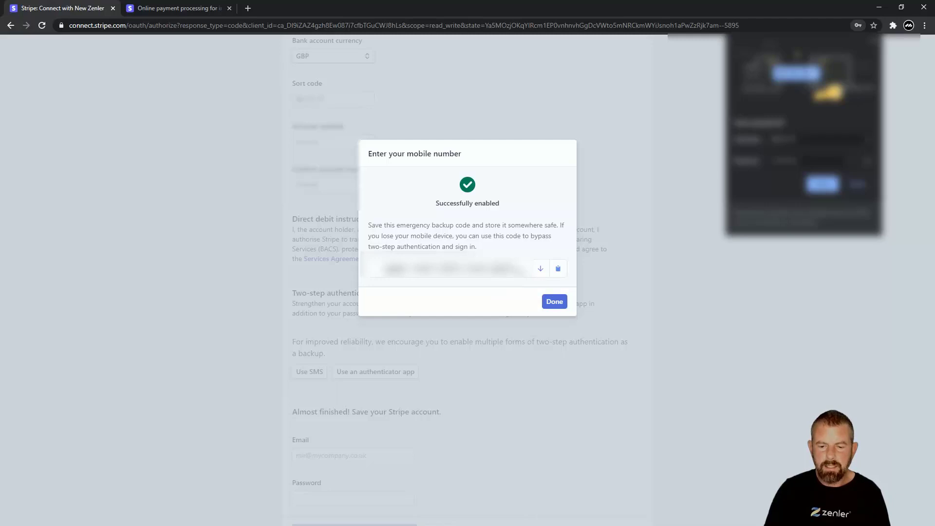
left_click_drag(519, 269, 383, 275)
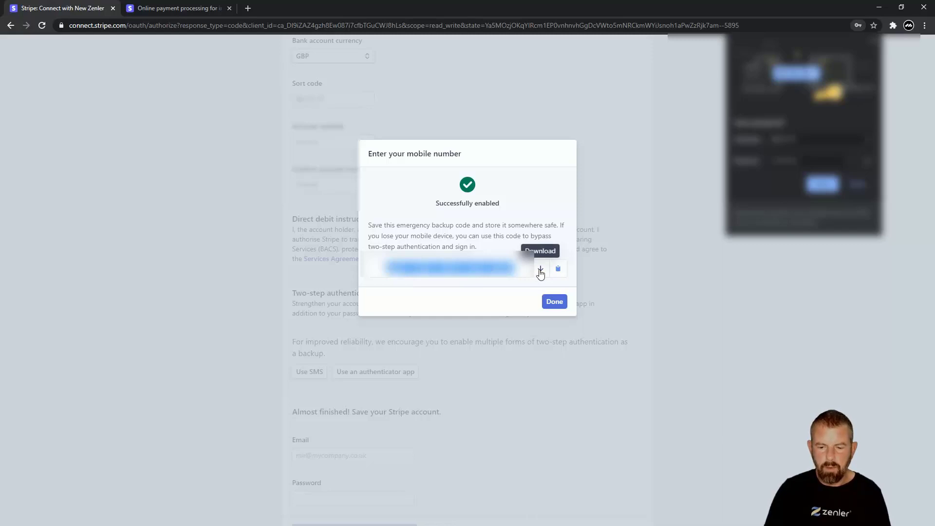
left_click(540, 271)
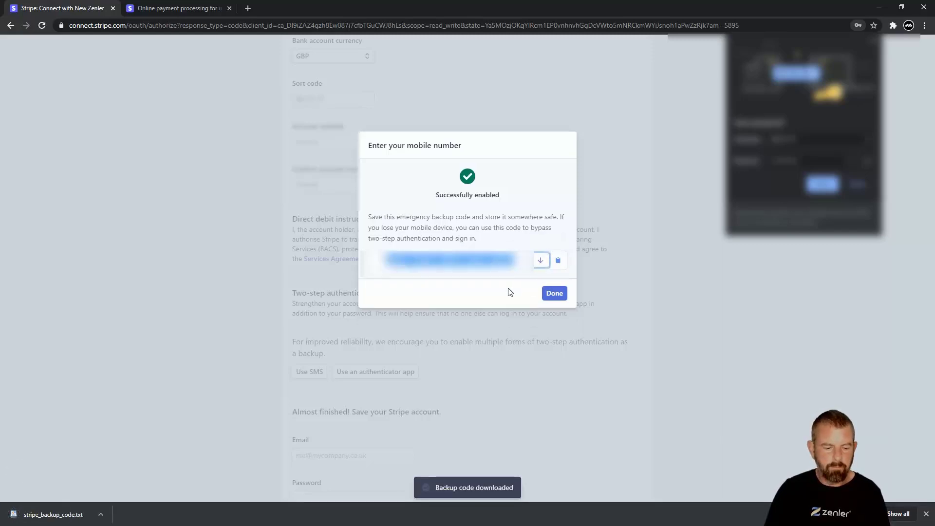
Finish two-step setup, enter the account email and password, and authorise New Zenler's access
left_click(547, 294)
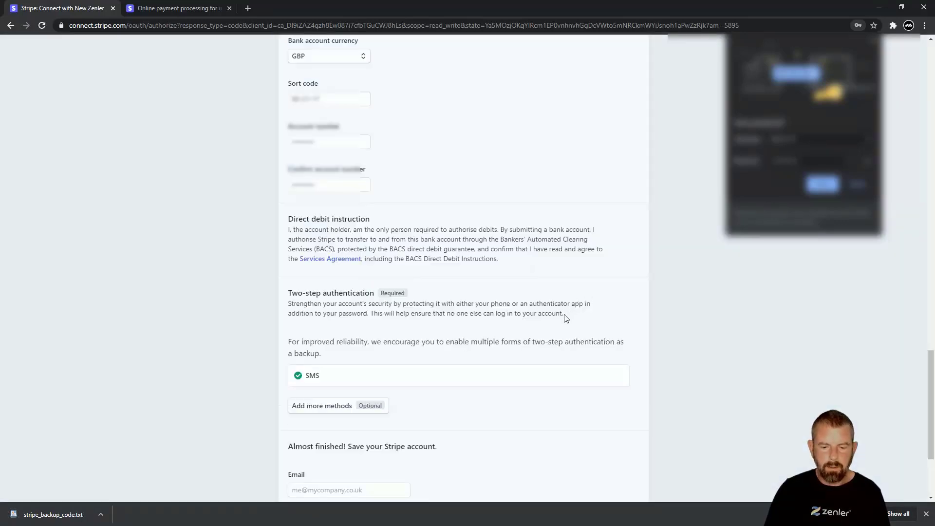
scroll(560, 331, "down", 3)
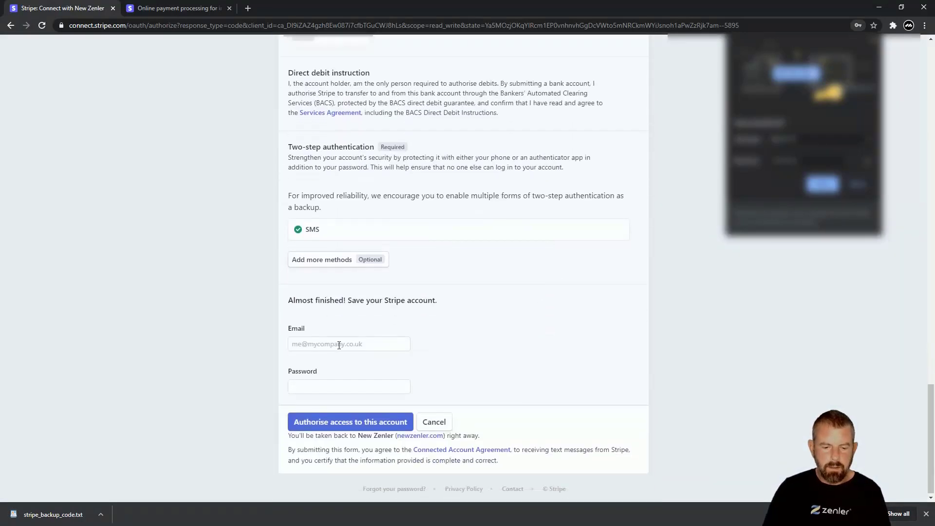
left_click(399, 343)
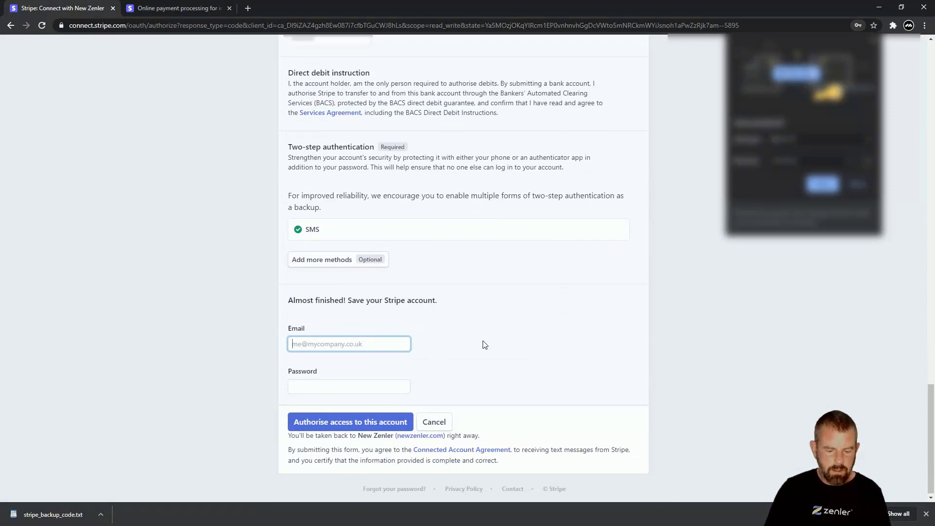
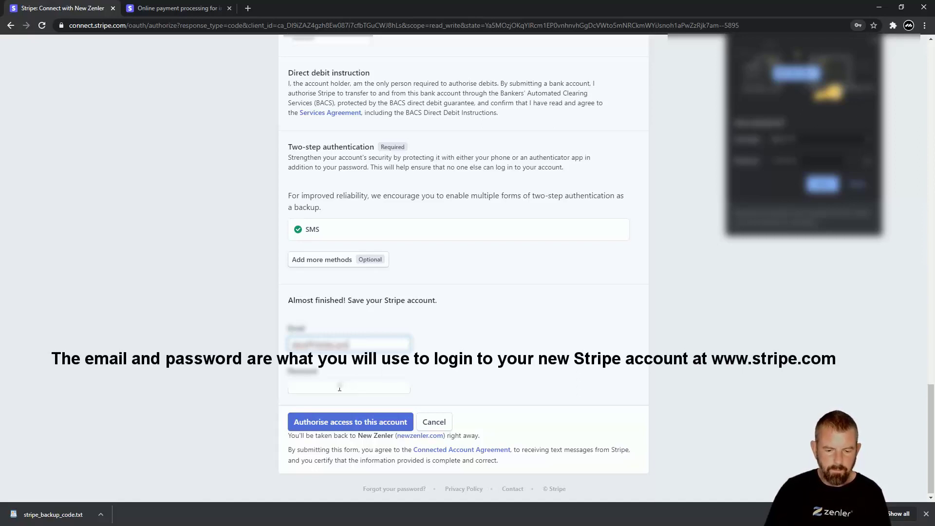
left_click(339, 388)
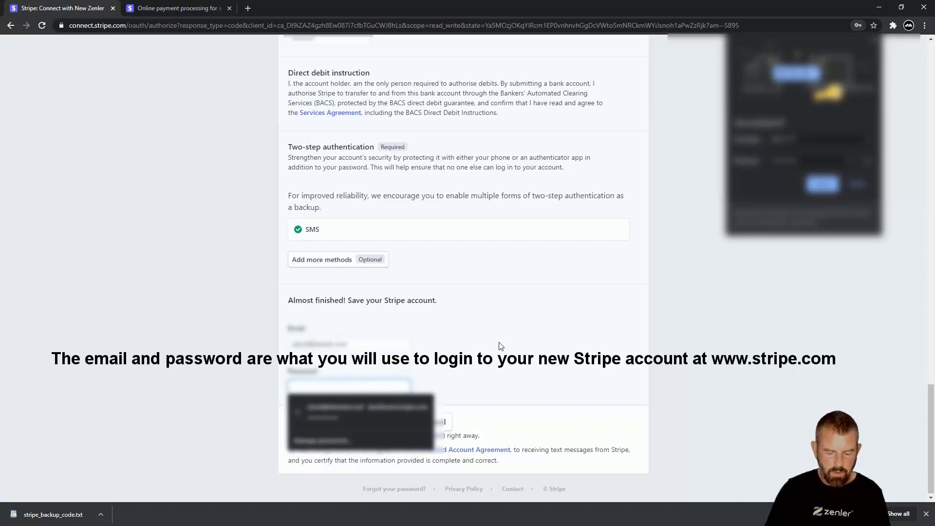
type("pass")
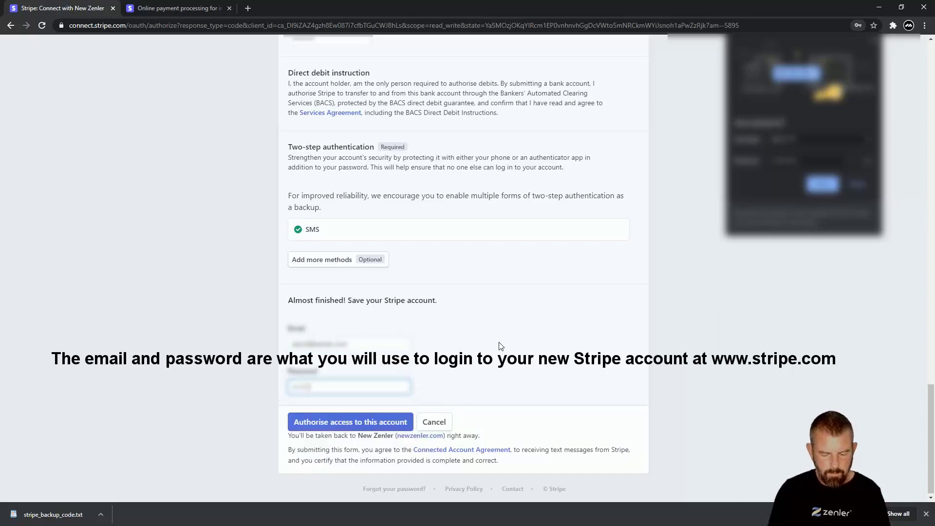
type("word")
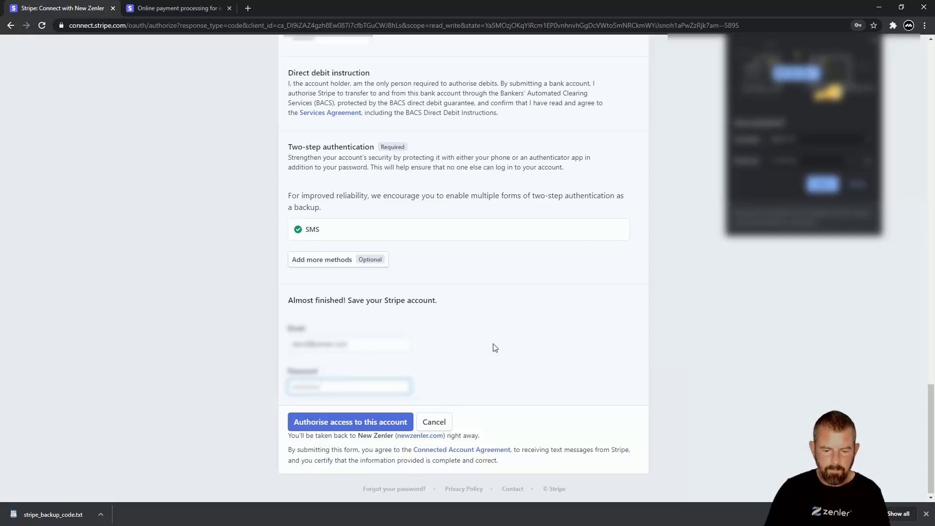
left_click(367, 423)
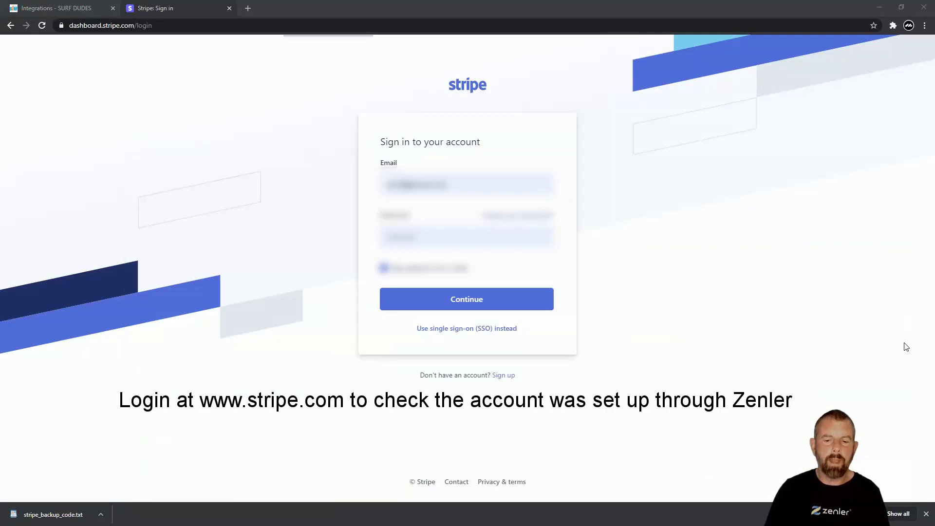
Sign in to the Stripe dashboard with the account email and password
left_click(450, 184)
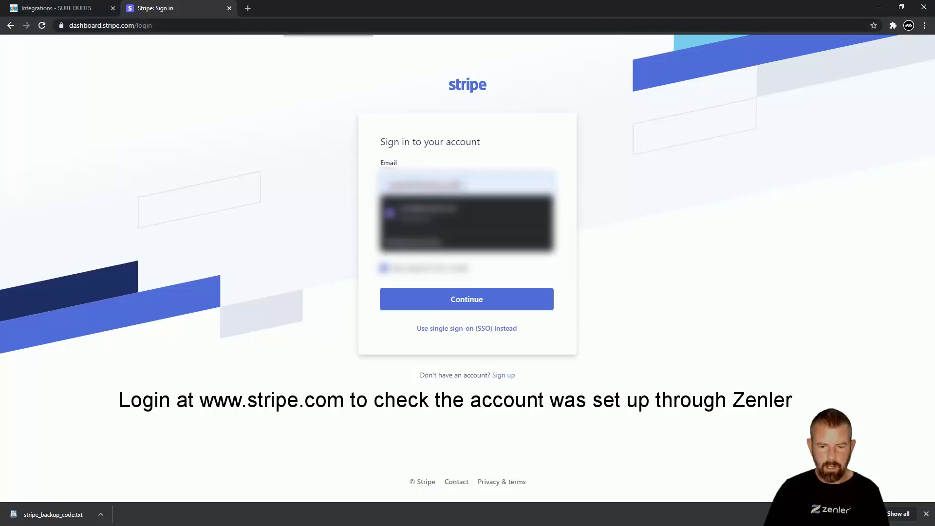
key("BackSpace")
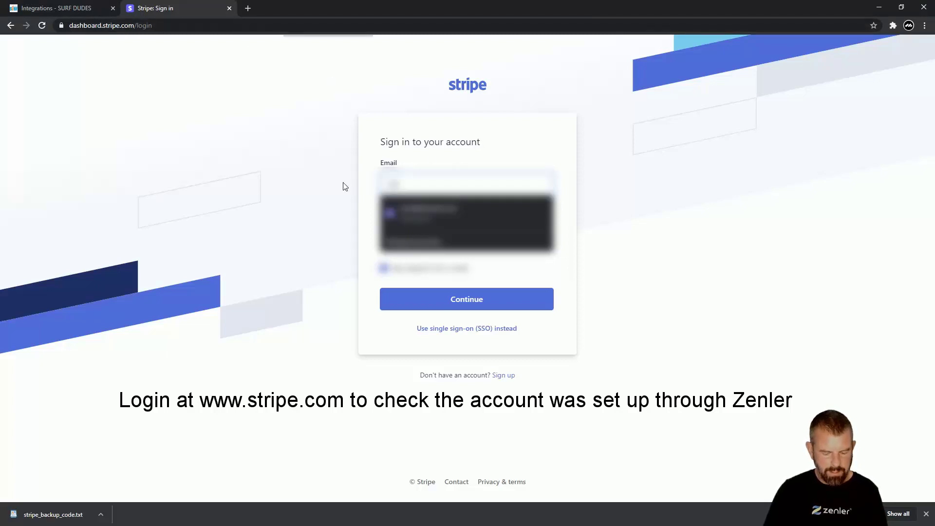
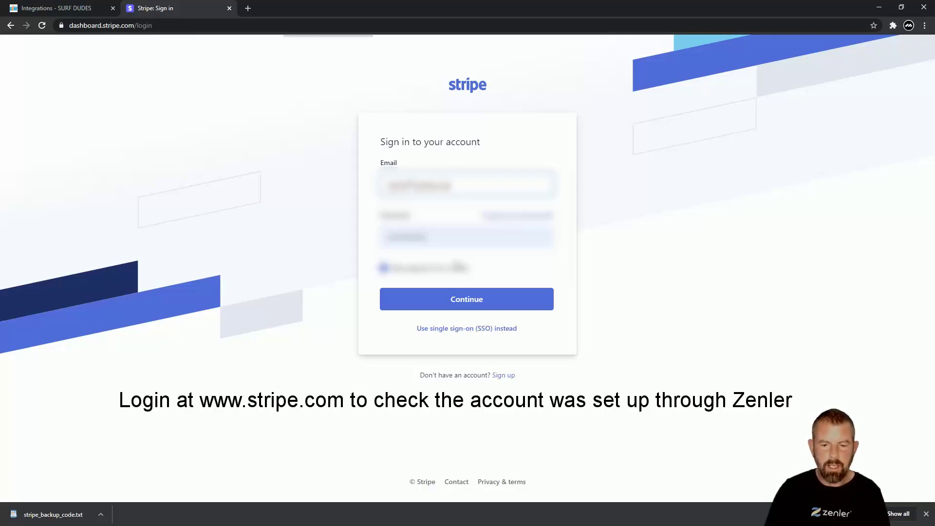
left_click(434, 235)
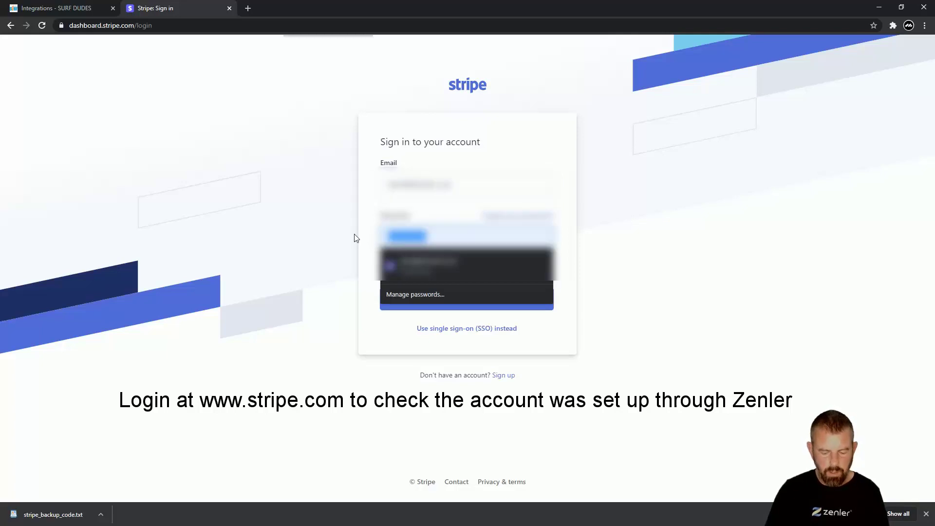
key("BackSpace")
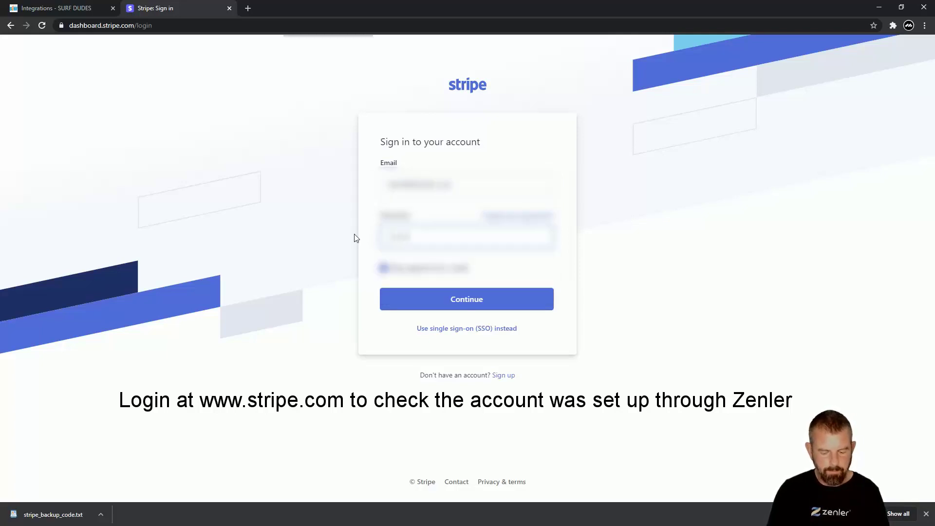
type("•••")
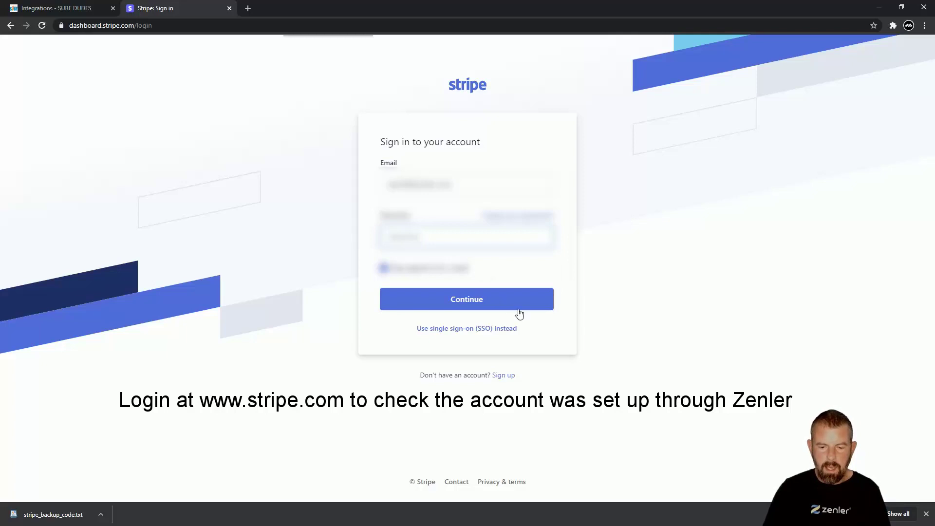
left_click(471, 302)
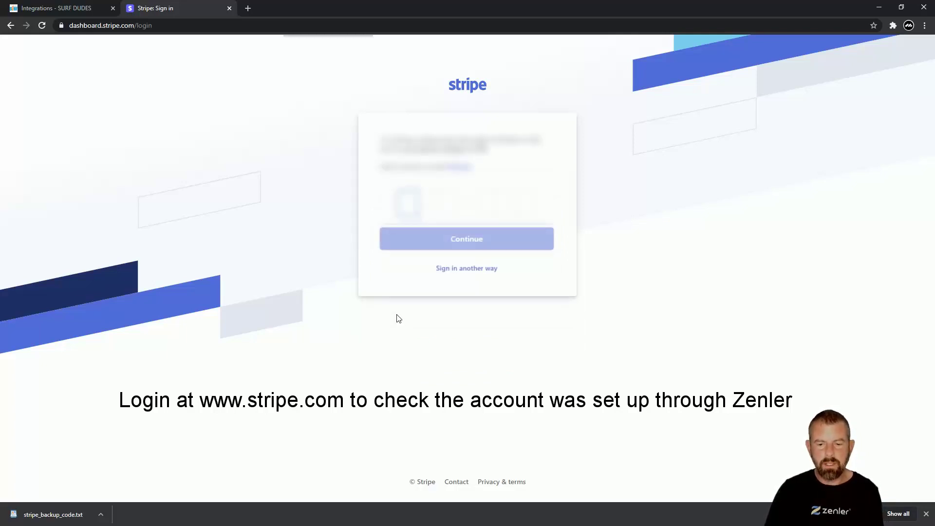
Enter the SMS sign-in code, dismiss the save-password prompt and return to Zenler Integrations
key("ctrl+v")
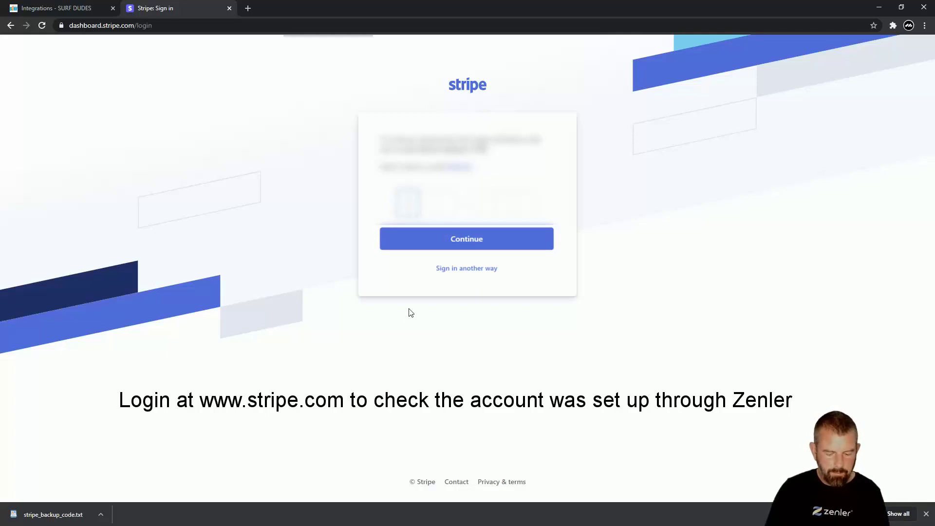
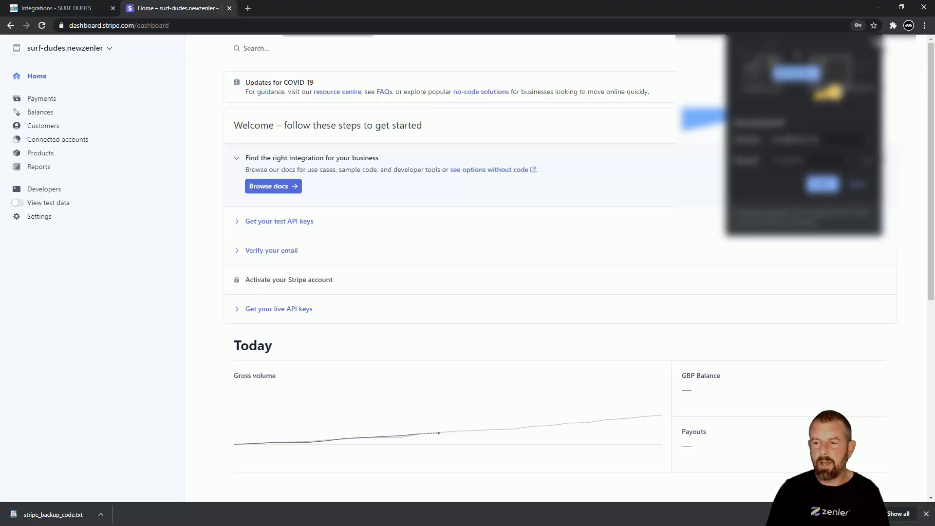
left_click(875, 42)
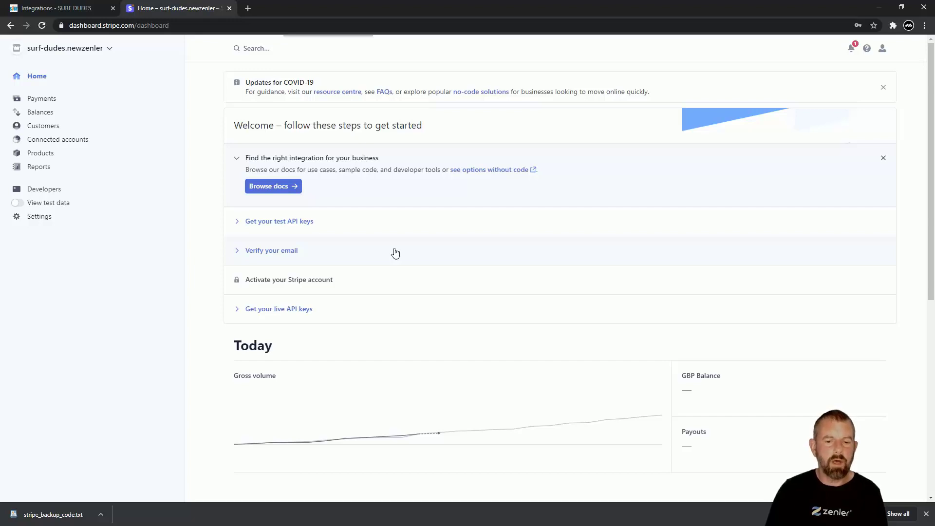
left_click(78, 7)
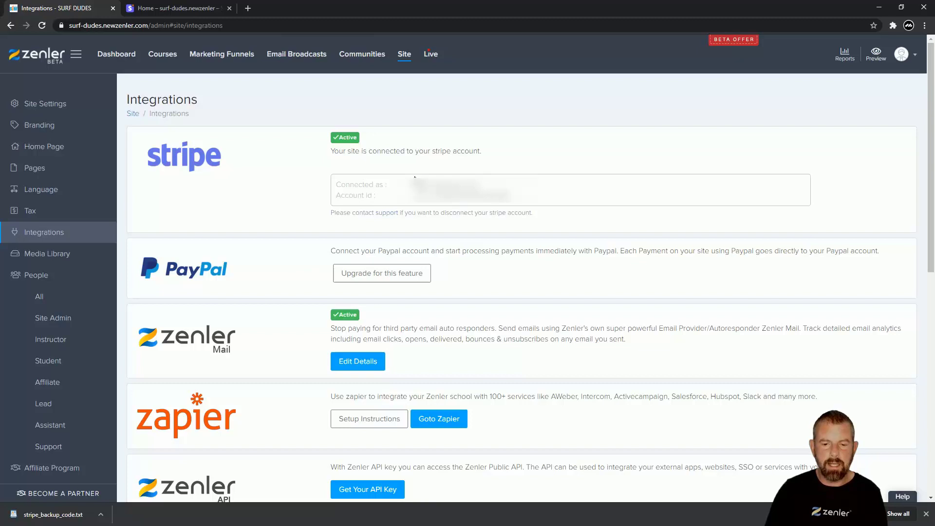